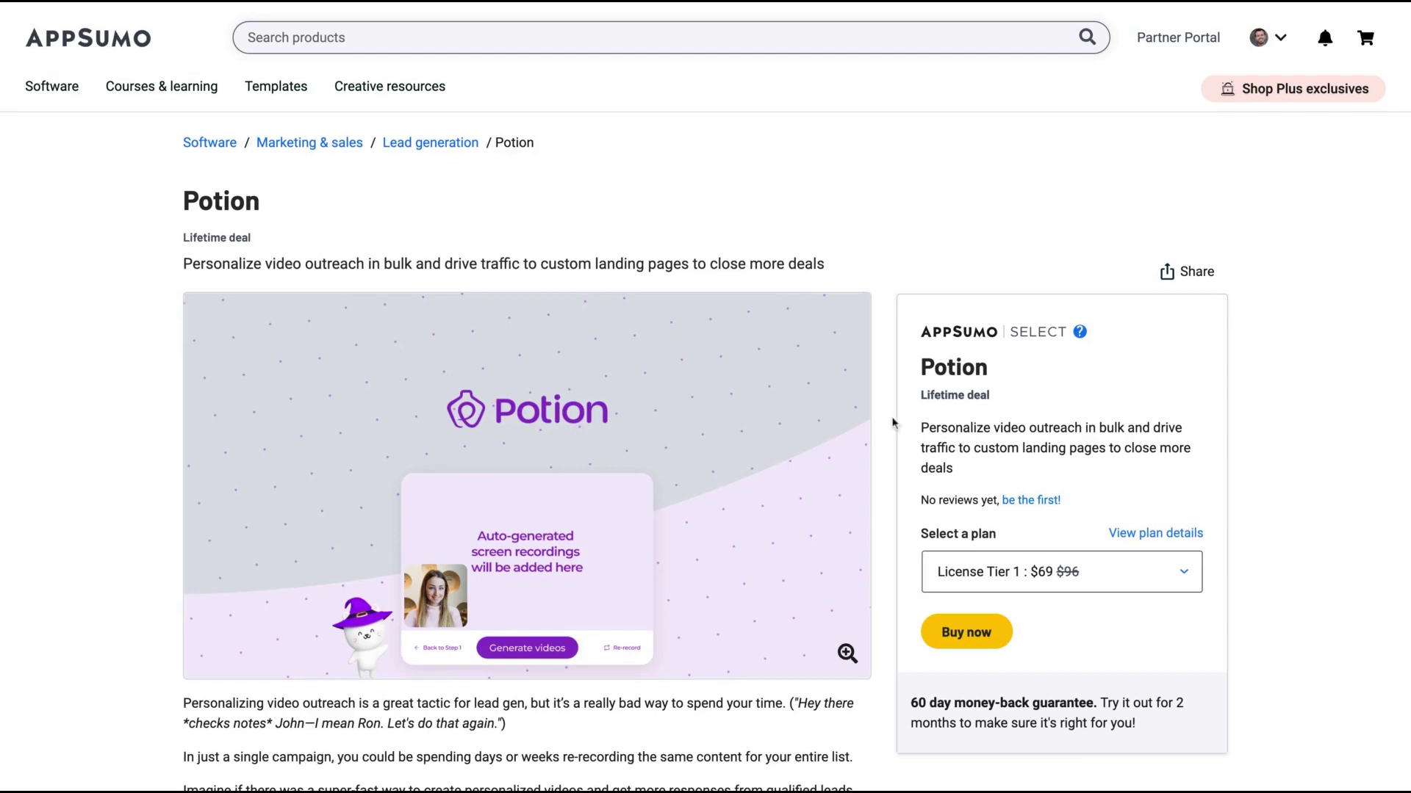
Step: Scroll through the Potion lifetime deal page on AppSumo down to Plans & features
scroll(891, 423, "down", 5)
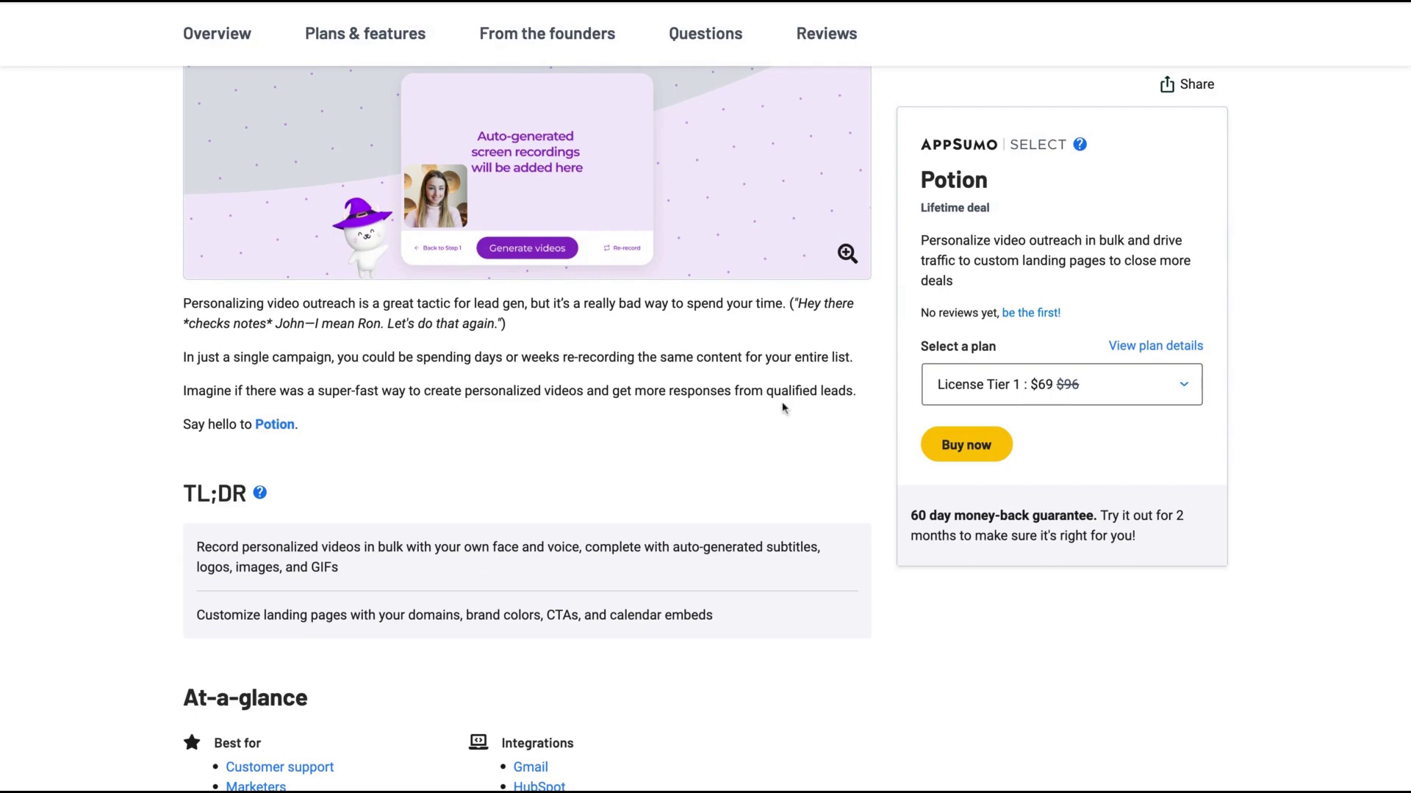
scroll(760, 466, "up", 3)
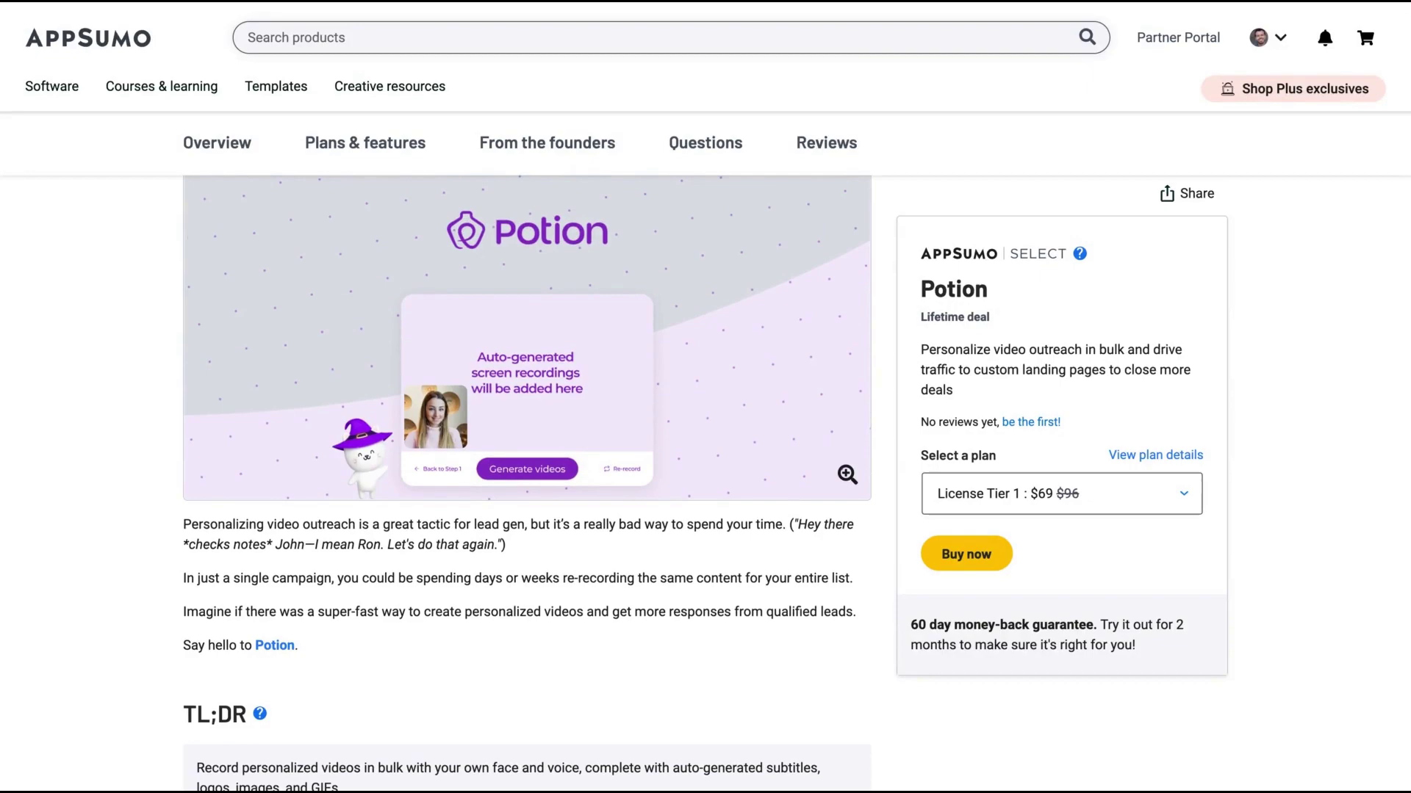
scroll(706, 441, "up", 2)
scroll(706, 441, "down", 8)
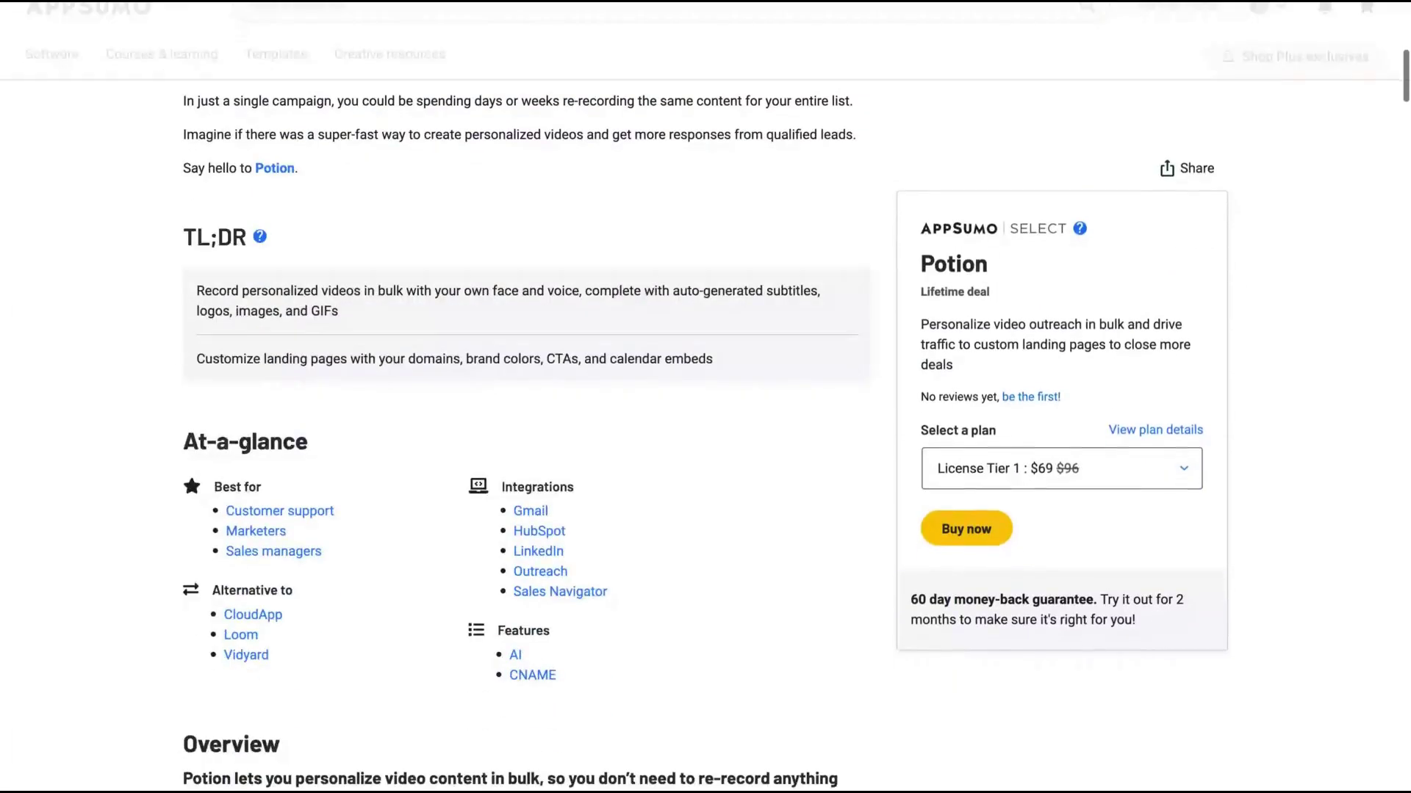
scroll(902, 634, "down", 15)
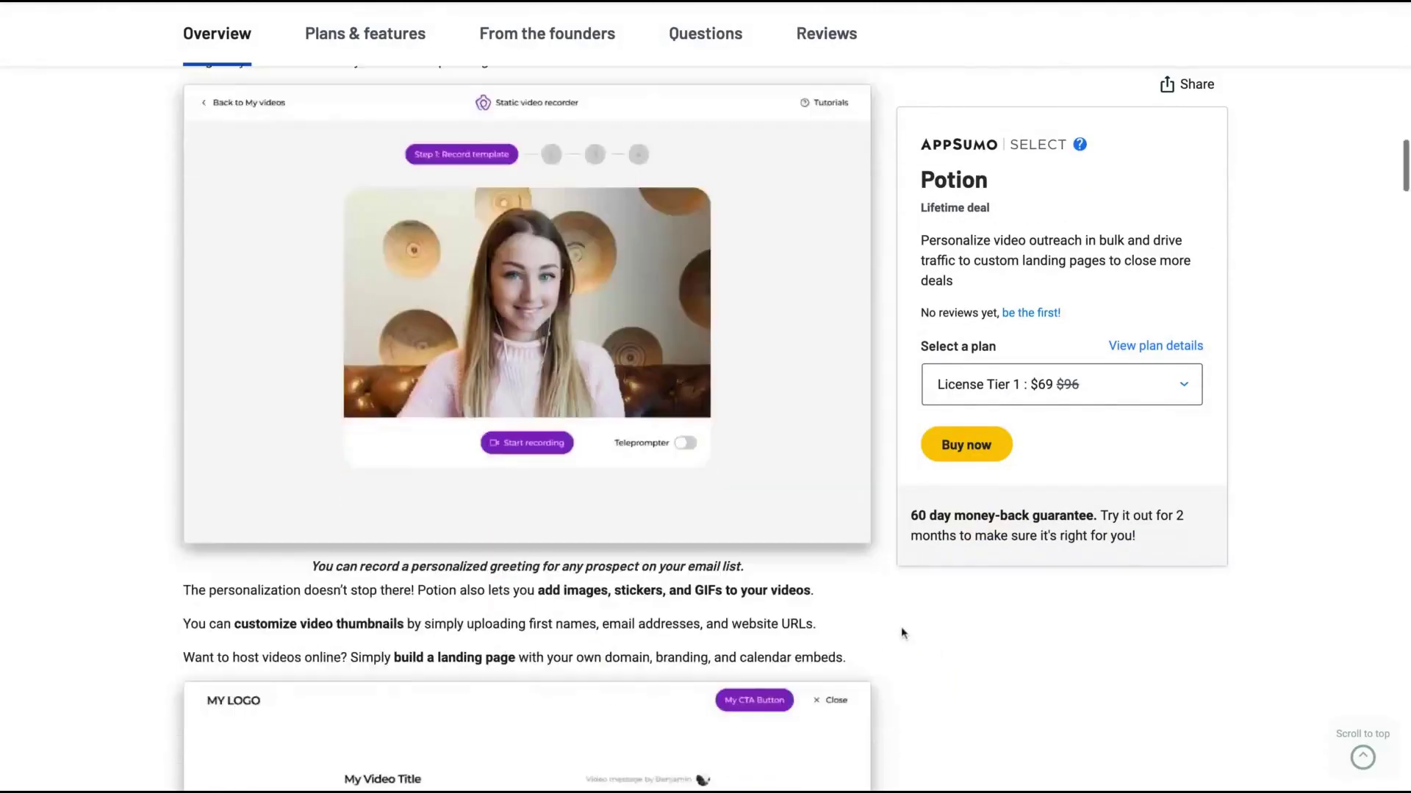
scroll(911, 594, "down", 20)
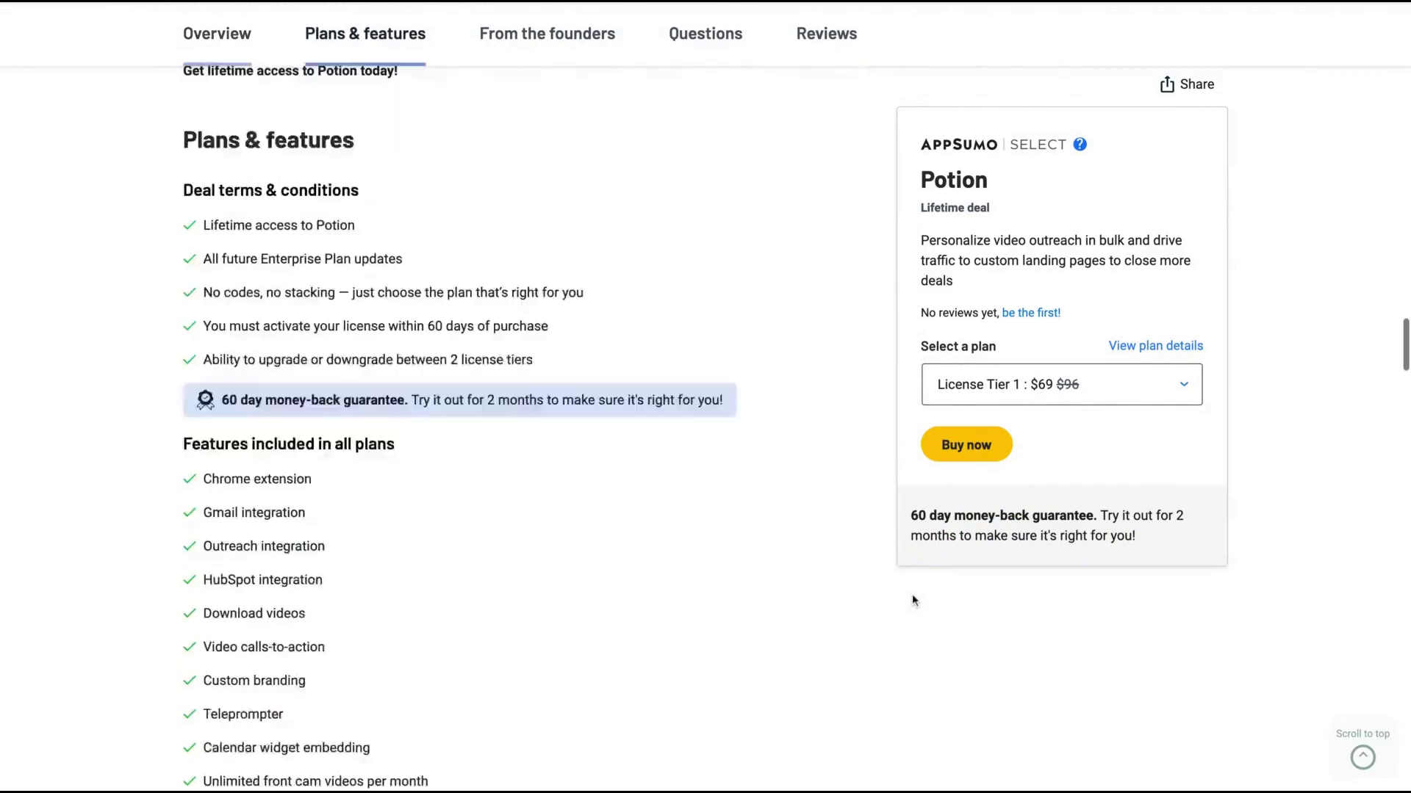
scroll(911, 594, "down", 7)
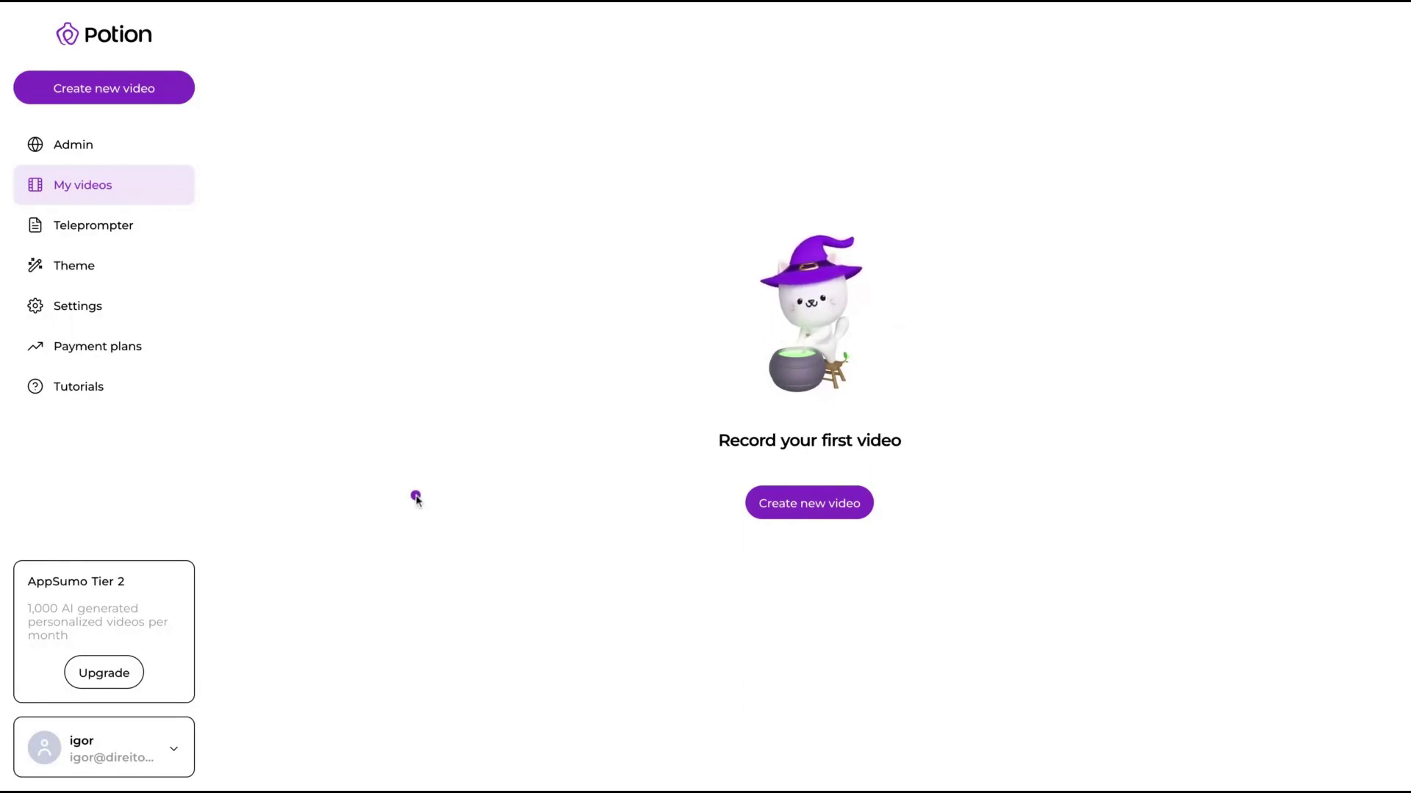
Step: Open Potion's Settings and highlight the subtitles-by-default and AI generated voice options
left_click(67, 312)
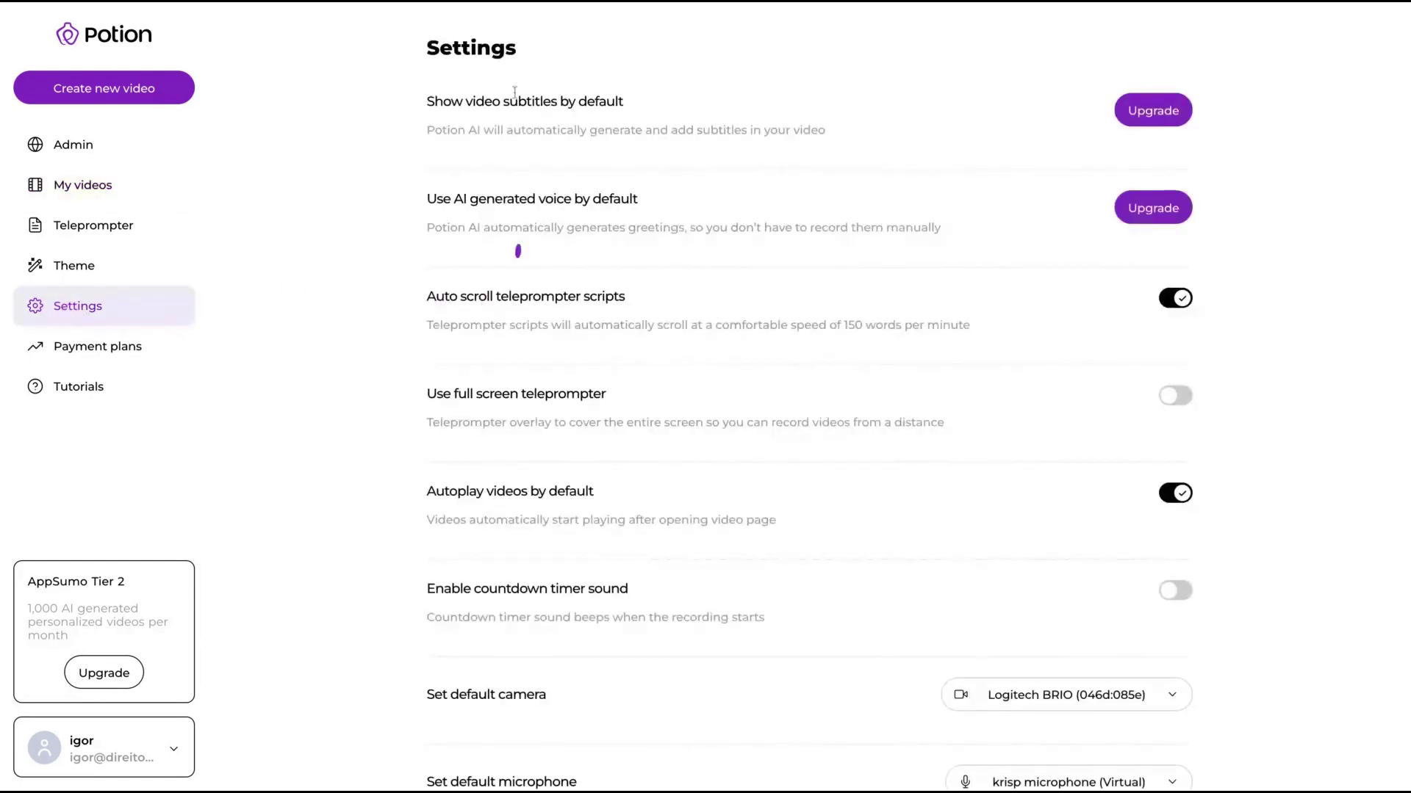
left_click_drag(416, 102, 661, 109)
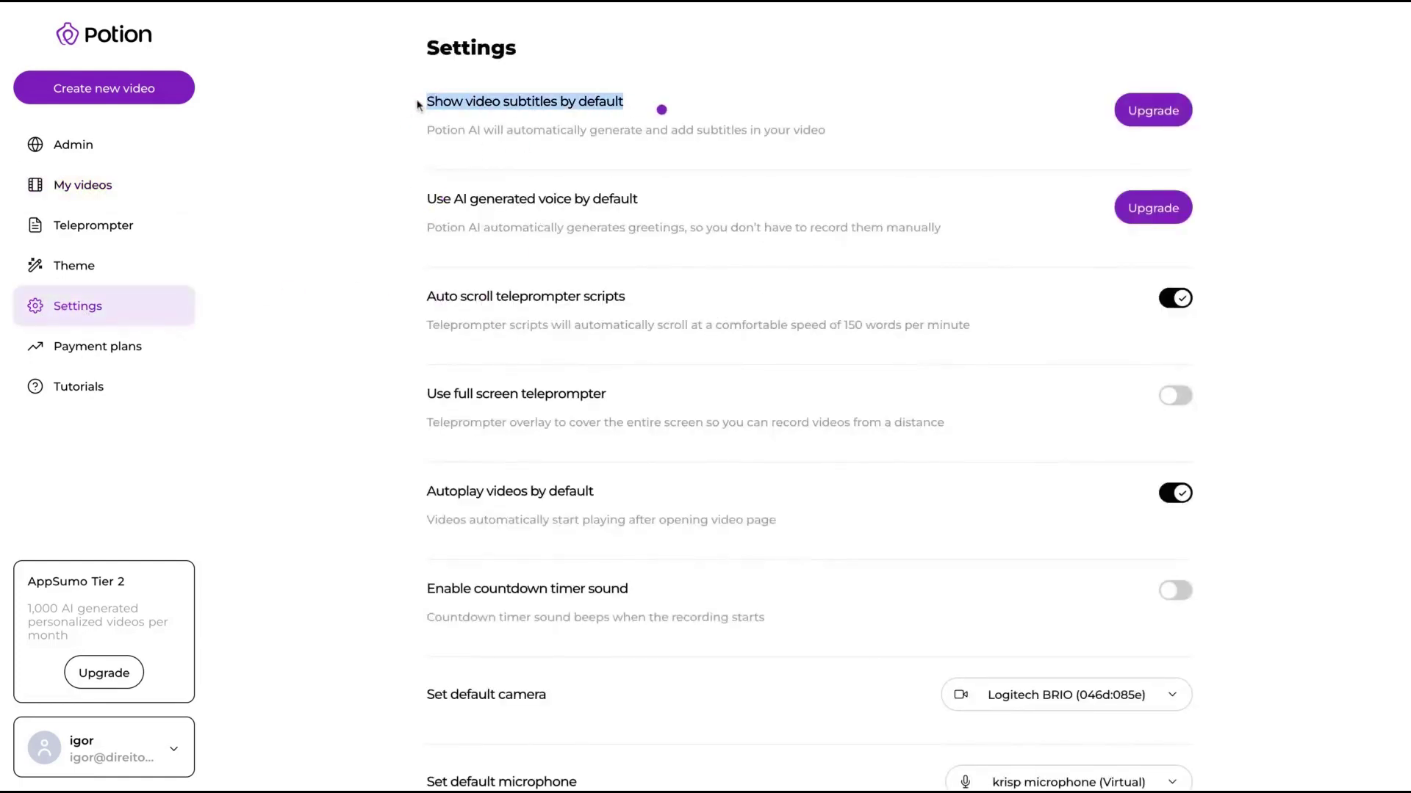
left_click(413, 211)
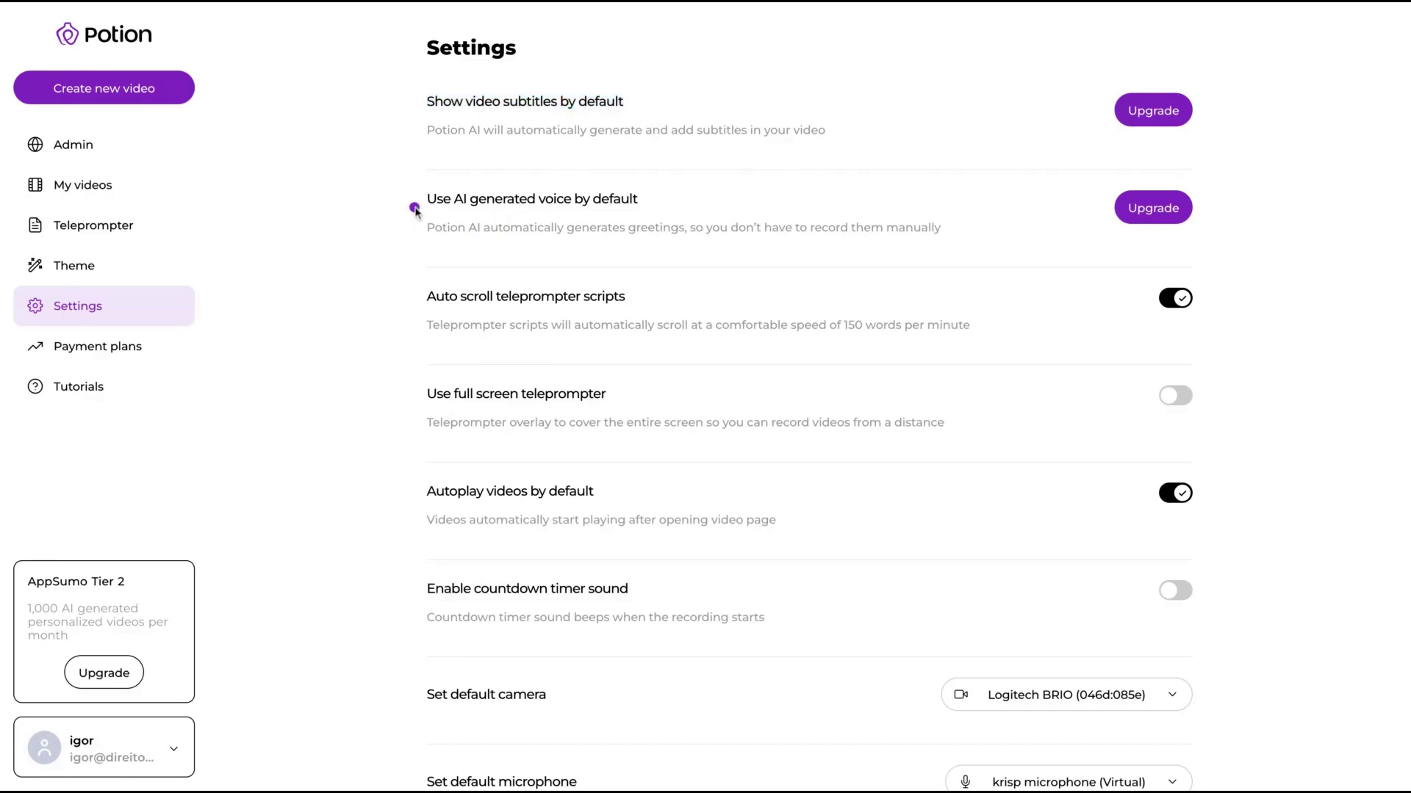
left_click_drag(658, 197, 390, 204)
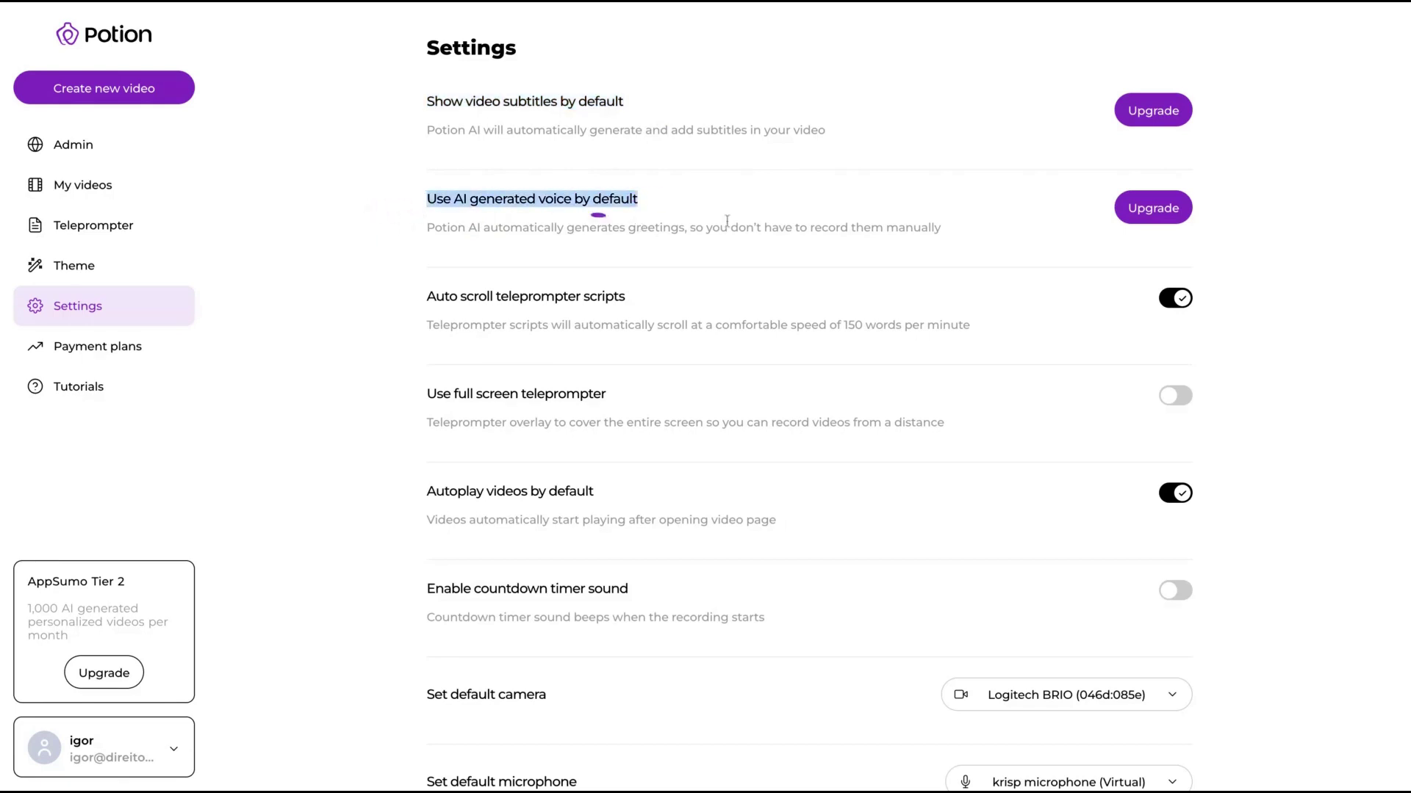
scroll(632, 250, "down", 1)
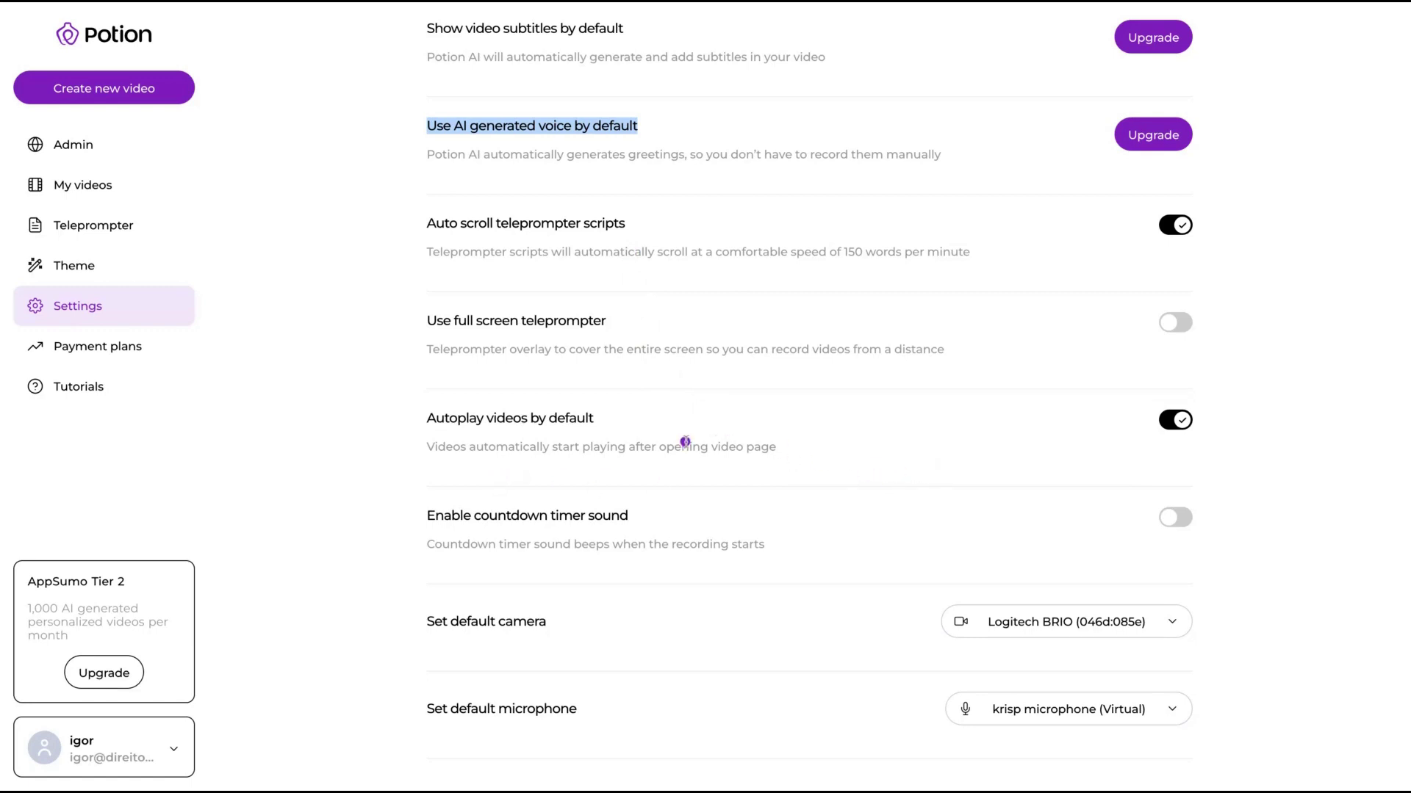
scroll(696, 450, "down", 1)
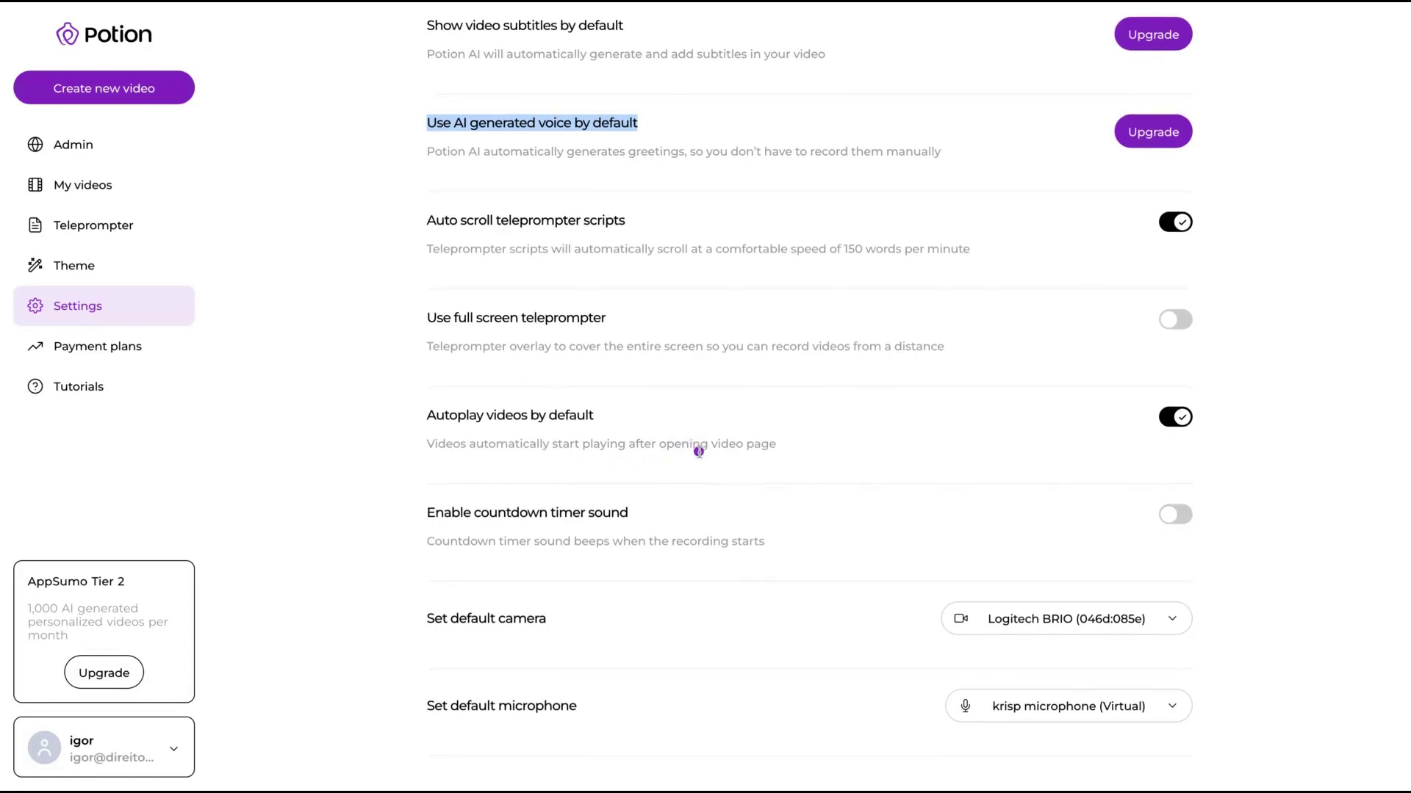
scroll(850, 560, "up", 1)
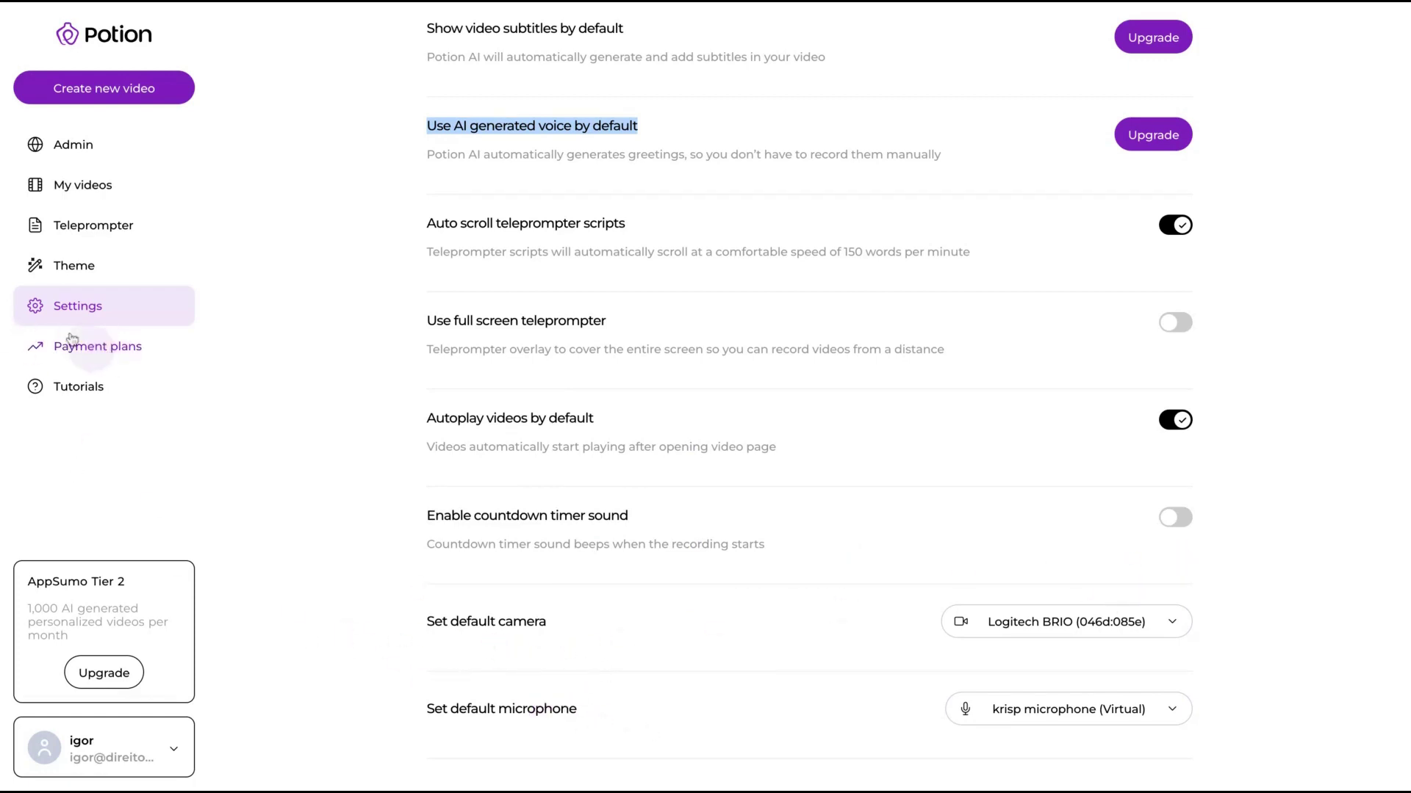
Step: Open Theme and highlight the video page background and Logo settings
left_click(74, 265)
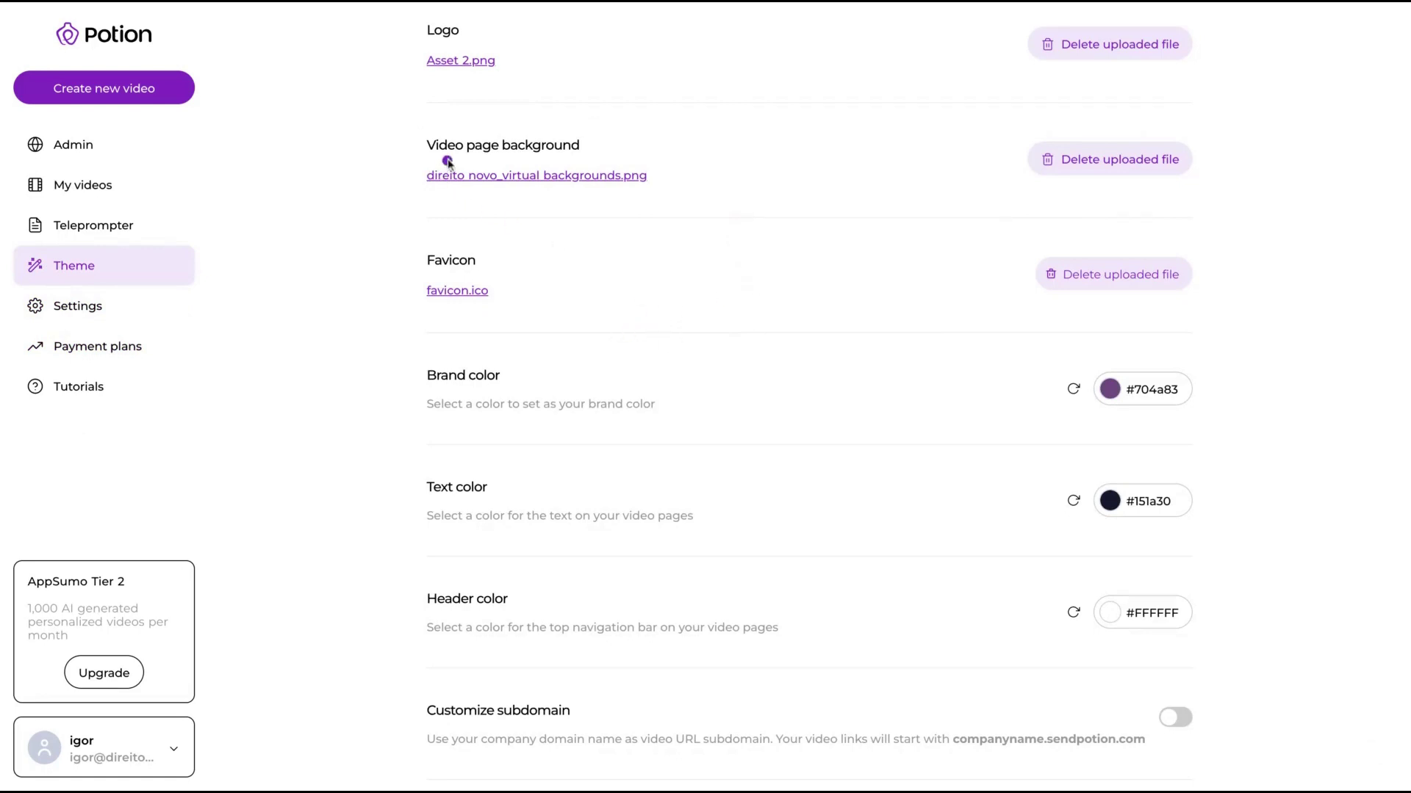
left_click_drag(607, 151, 435, 149)
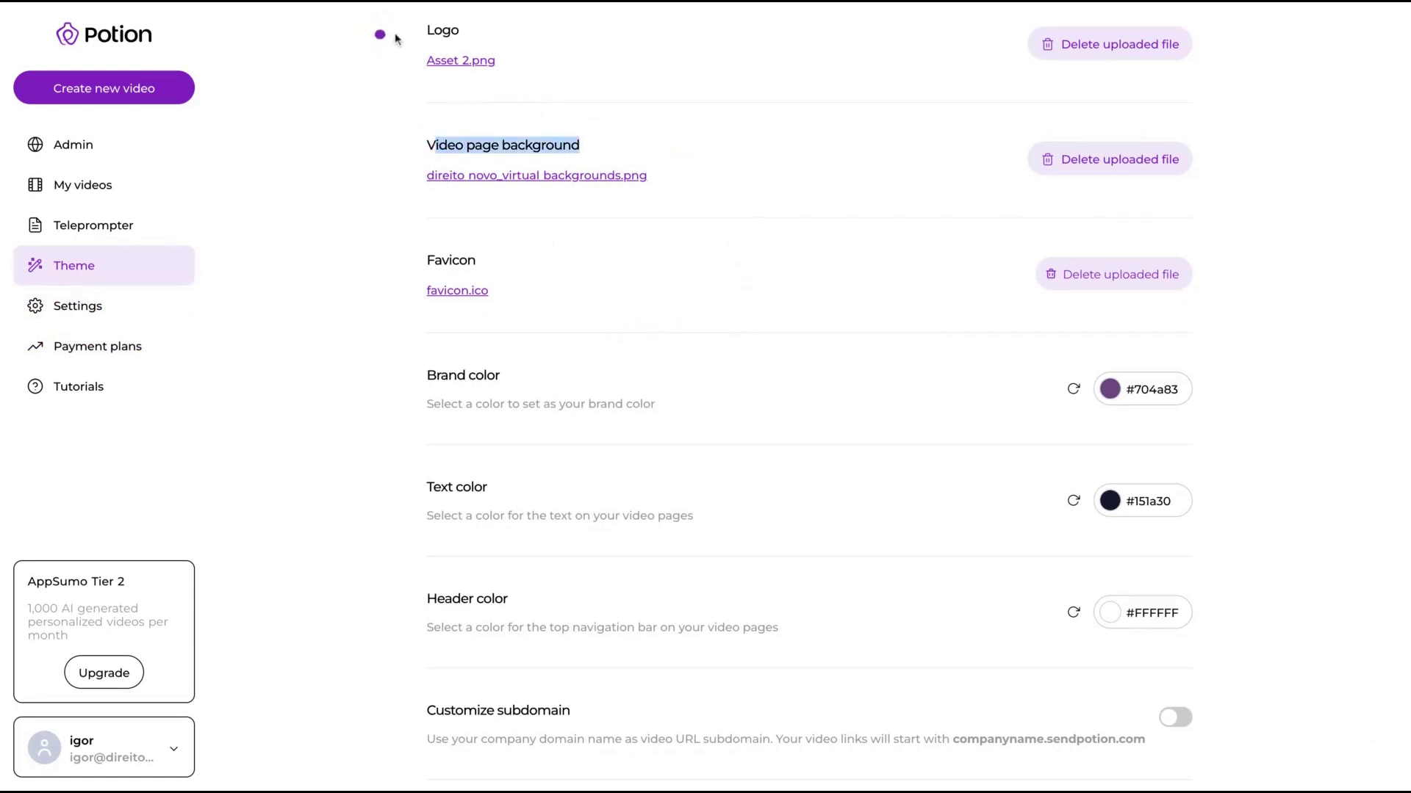
left_click_drag(389, 34, 529, 46)
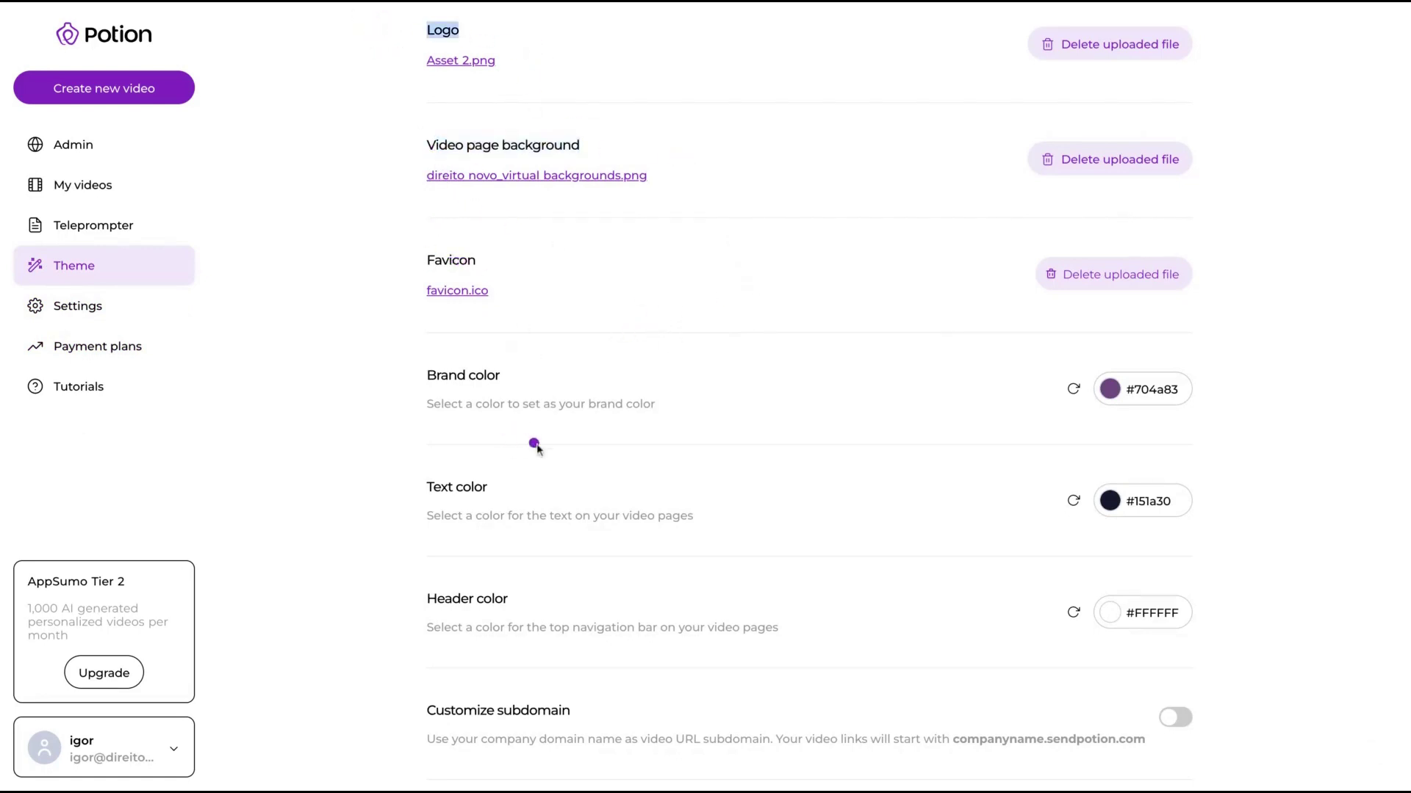
scroll(536, 443, "down", 1)
scroll(441, 382, "down", 1)
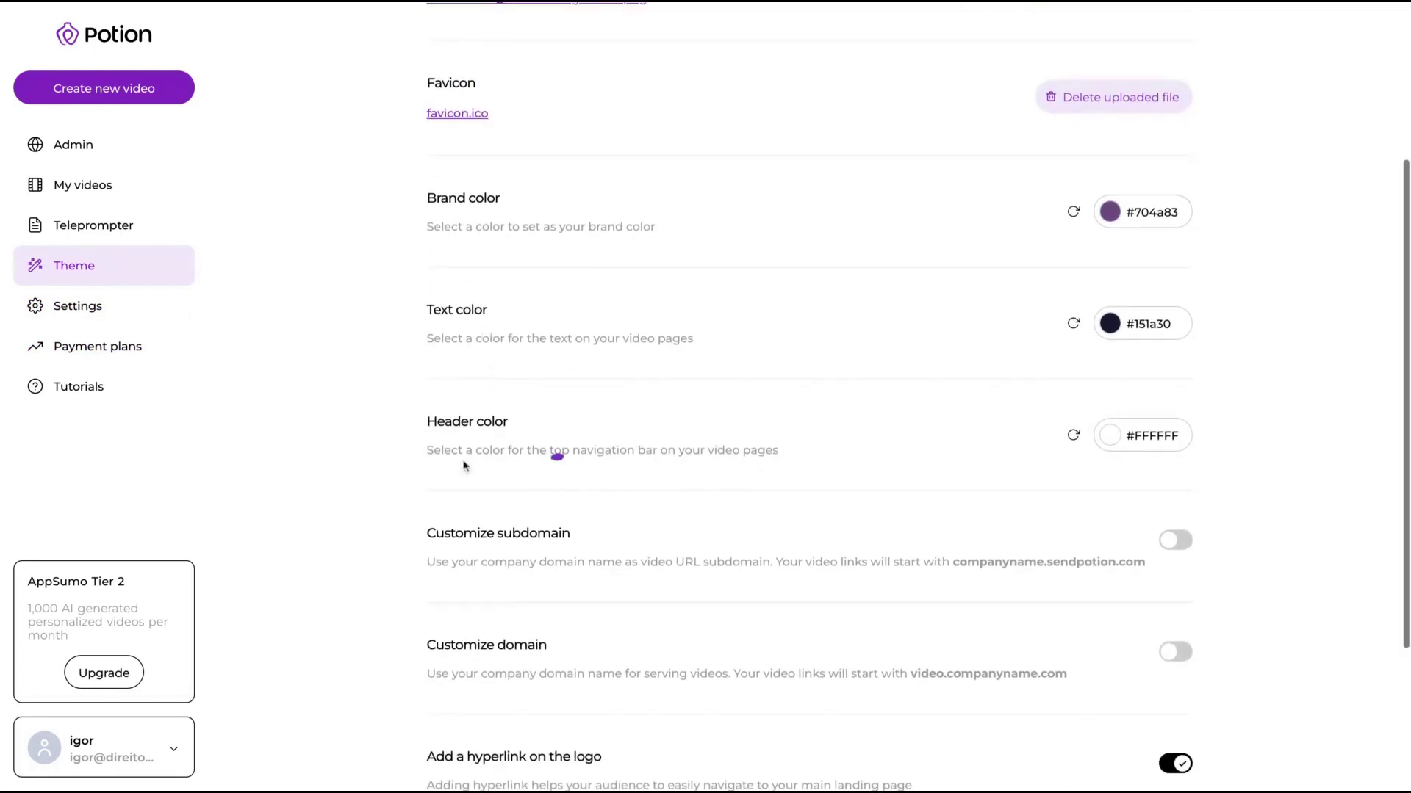
scroll(594, 443, "down", 2)
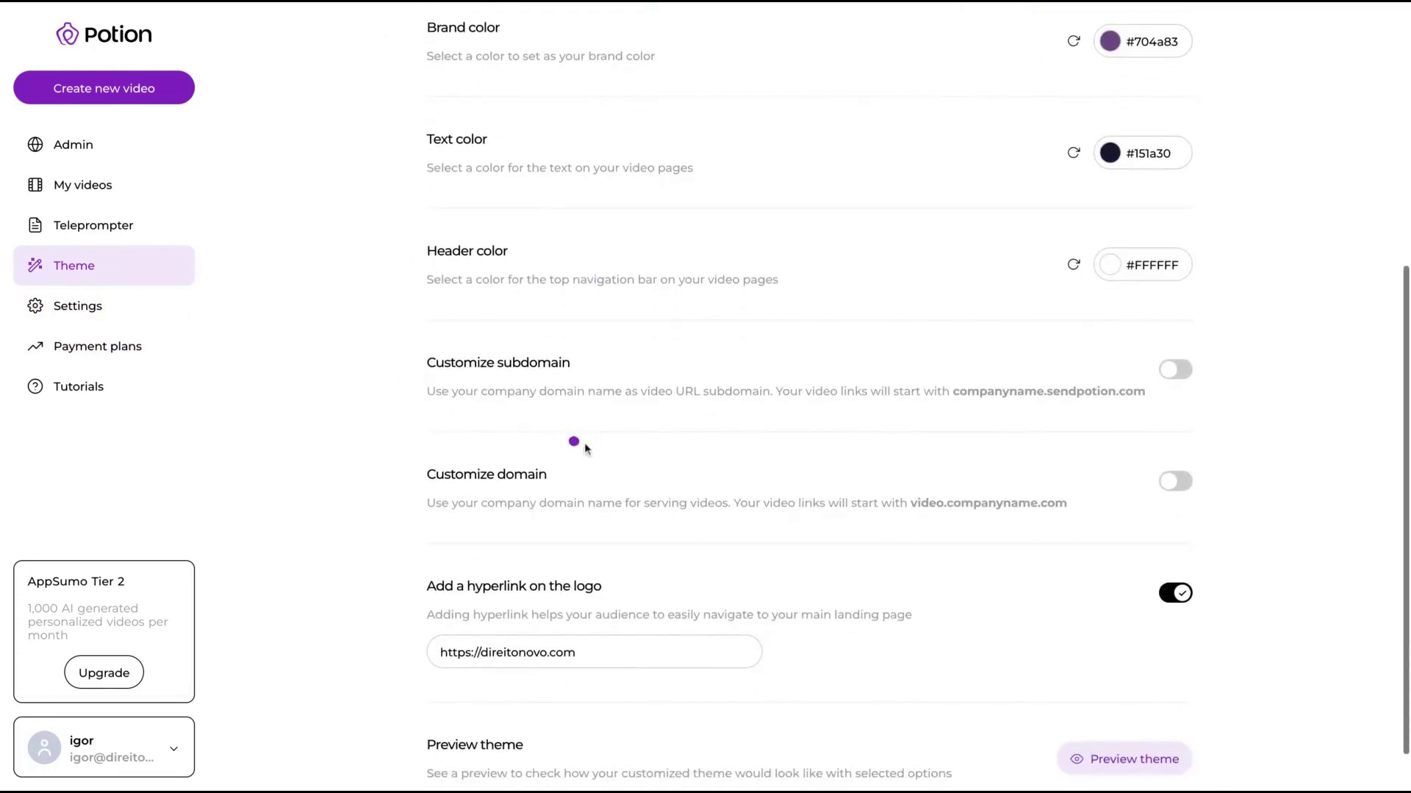
scroll(581, 443, "down", 1)
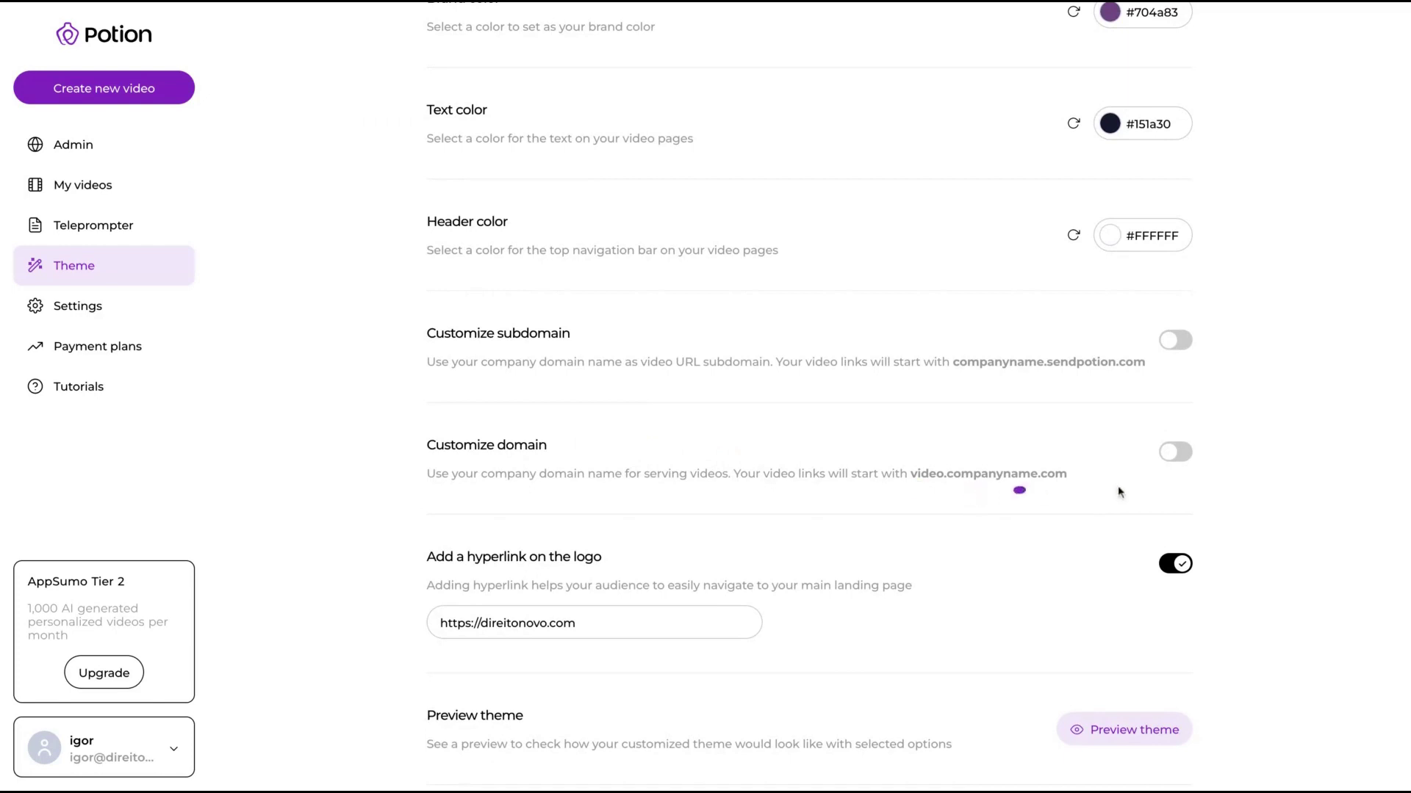
Step: Toggle Customize domain on and back off, then preview the theme
left_click(1173, 452)
left_click(1178, 453)
scroll(699, 529, "down", 1)
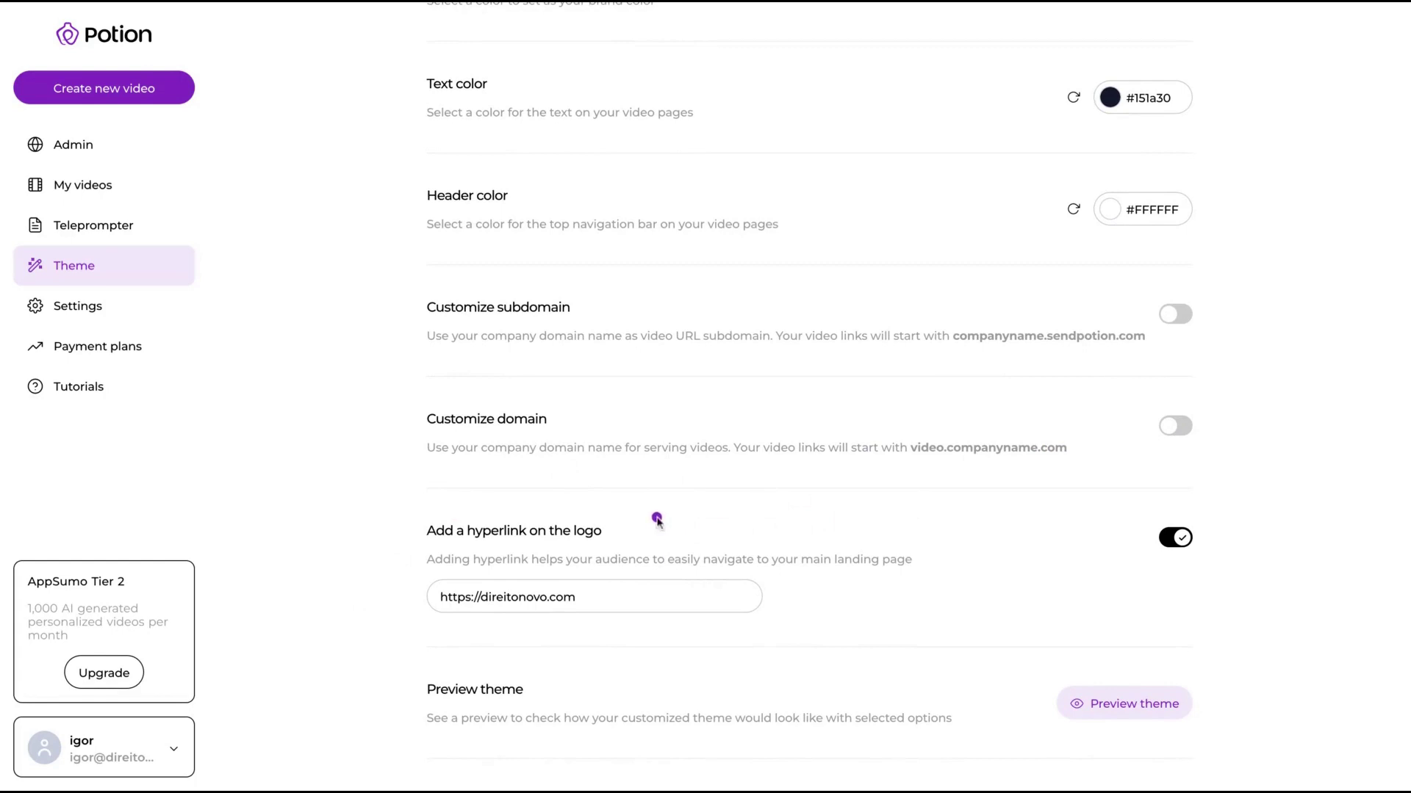
left_click(1129, 705)
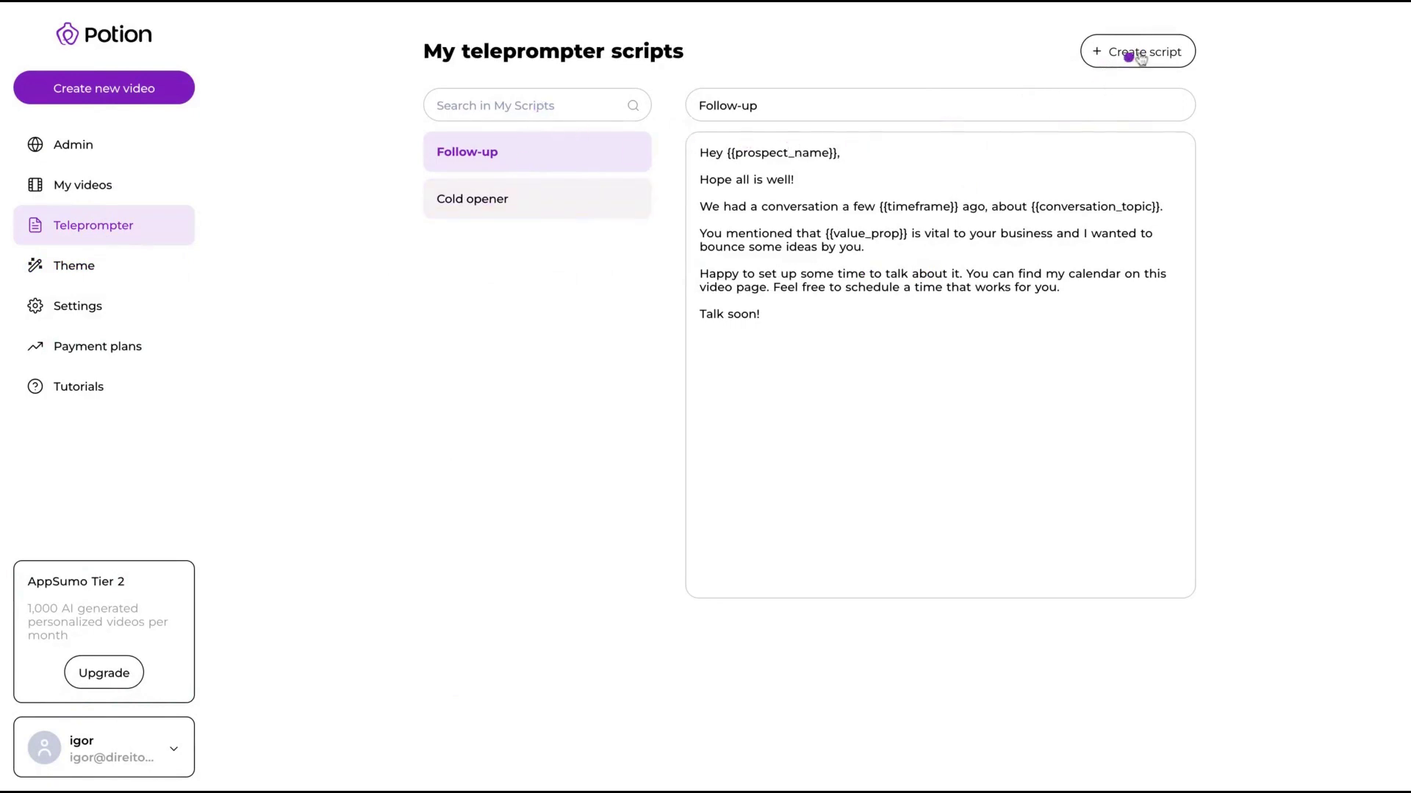
Step: Click into the Follow-up script text, then return to My videos
left_click(732, 165)
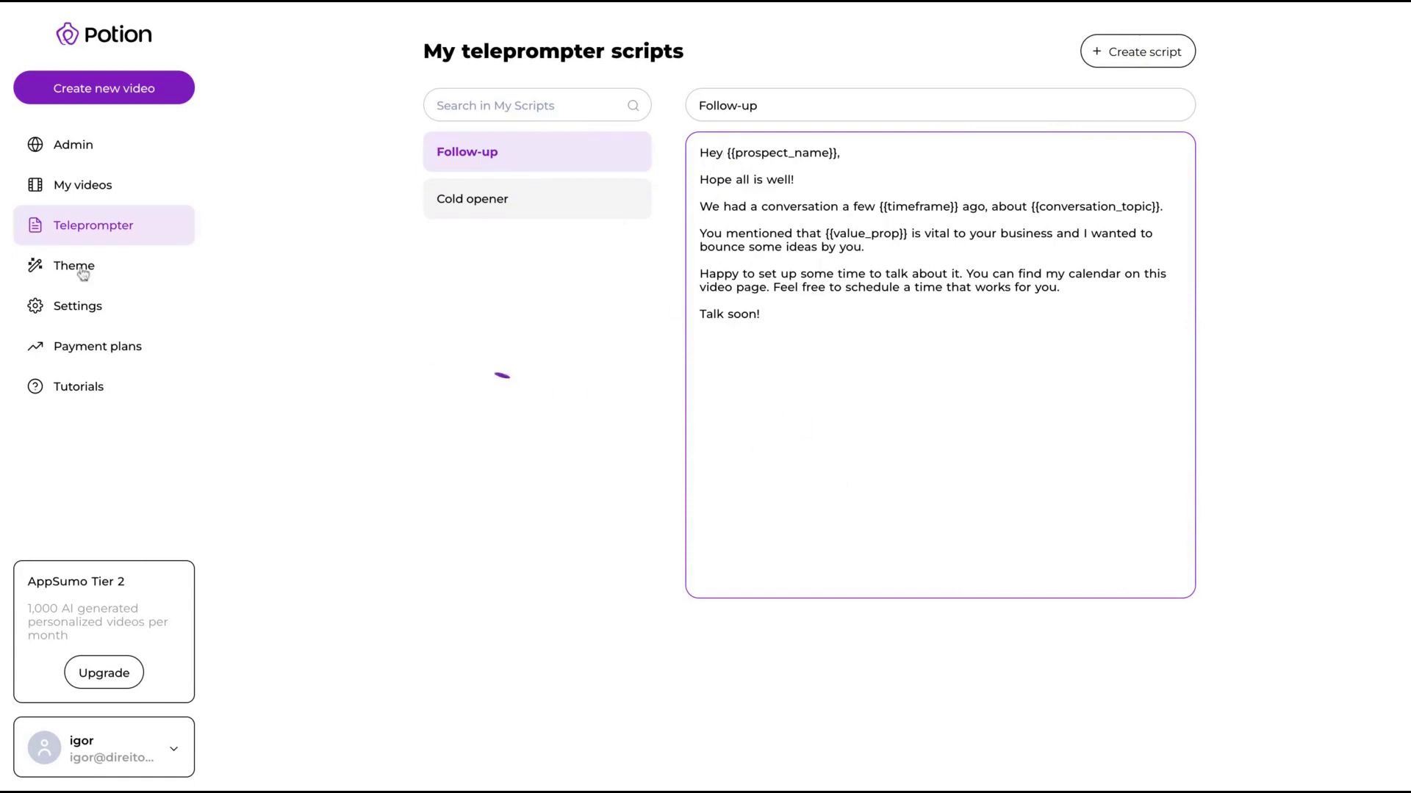
left_click(88, 195)
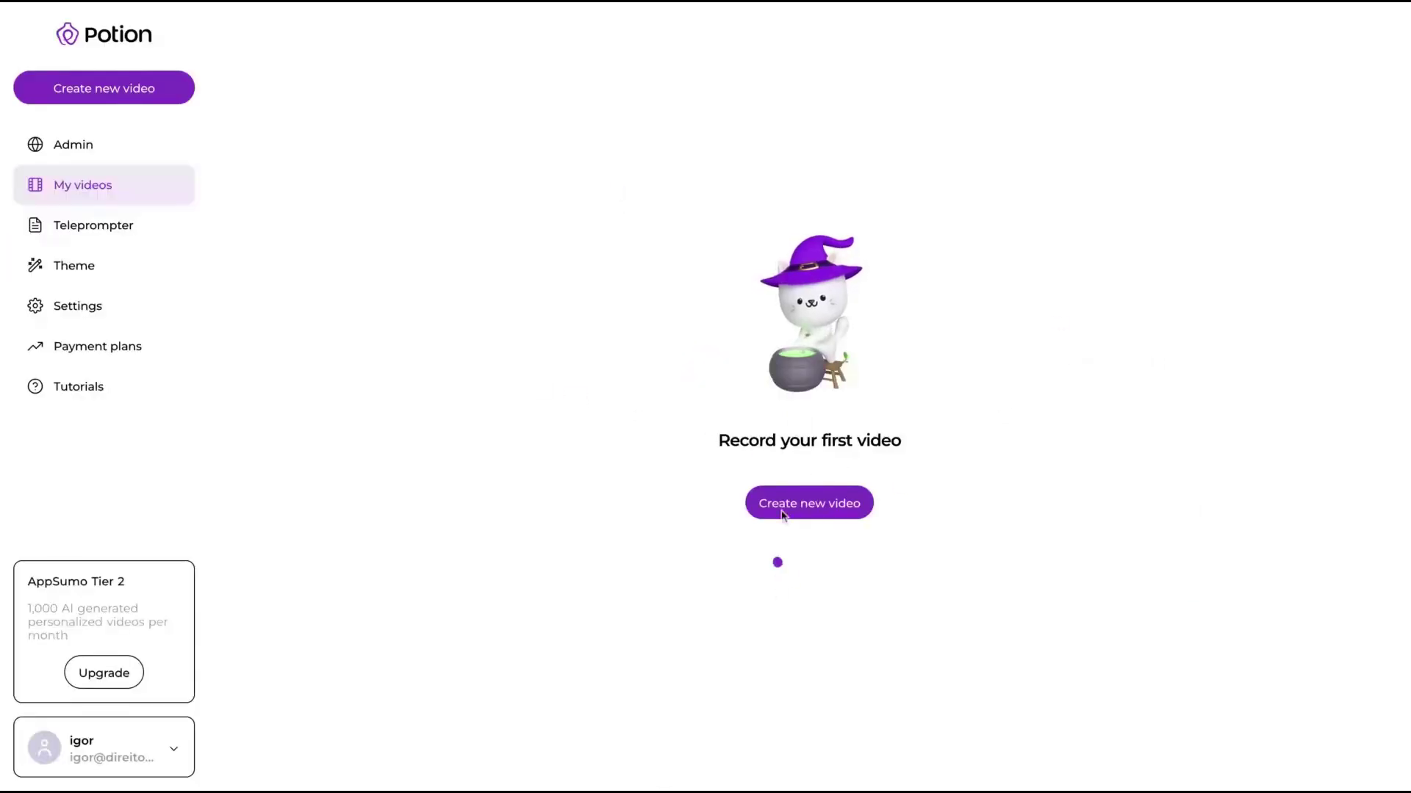
Step: Start a new video and step back to the Create a video type chooser
left_click(784, 511)
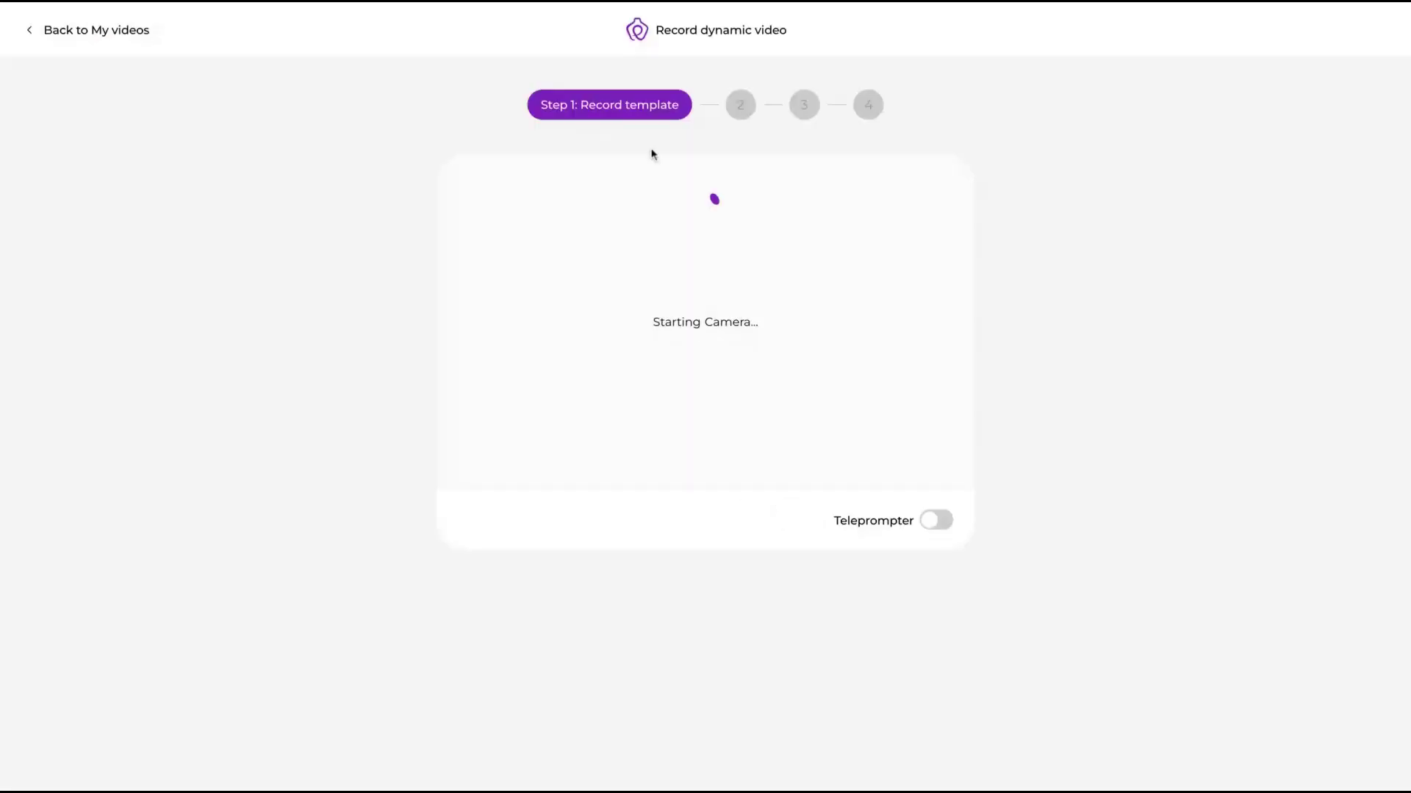
left_click(72, 37)
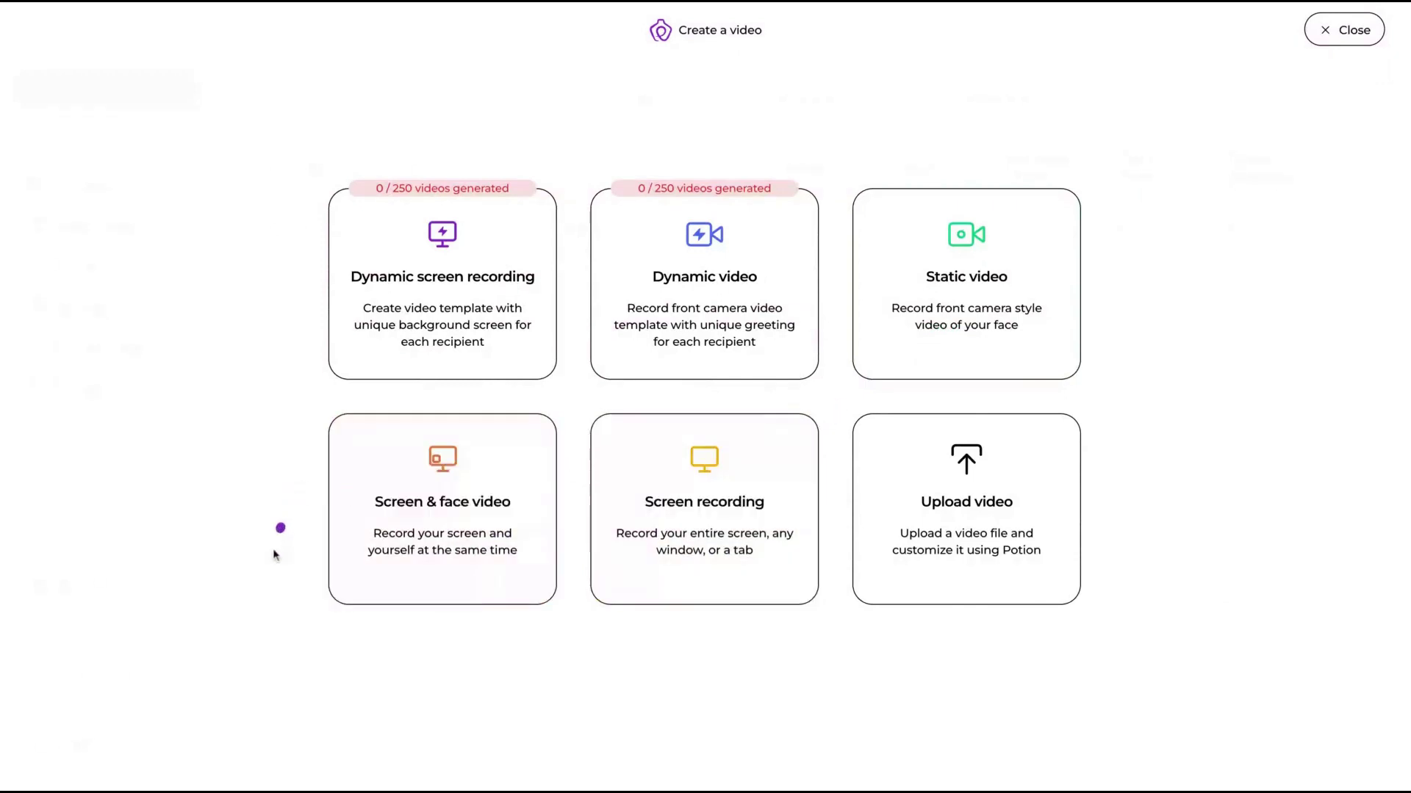
mouse_move(497, 504)
mouse_move(403, 280)
mouse_move(1019, 291)
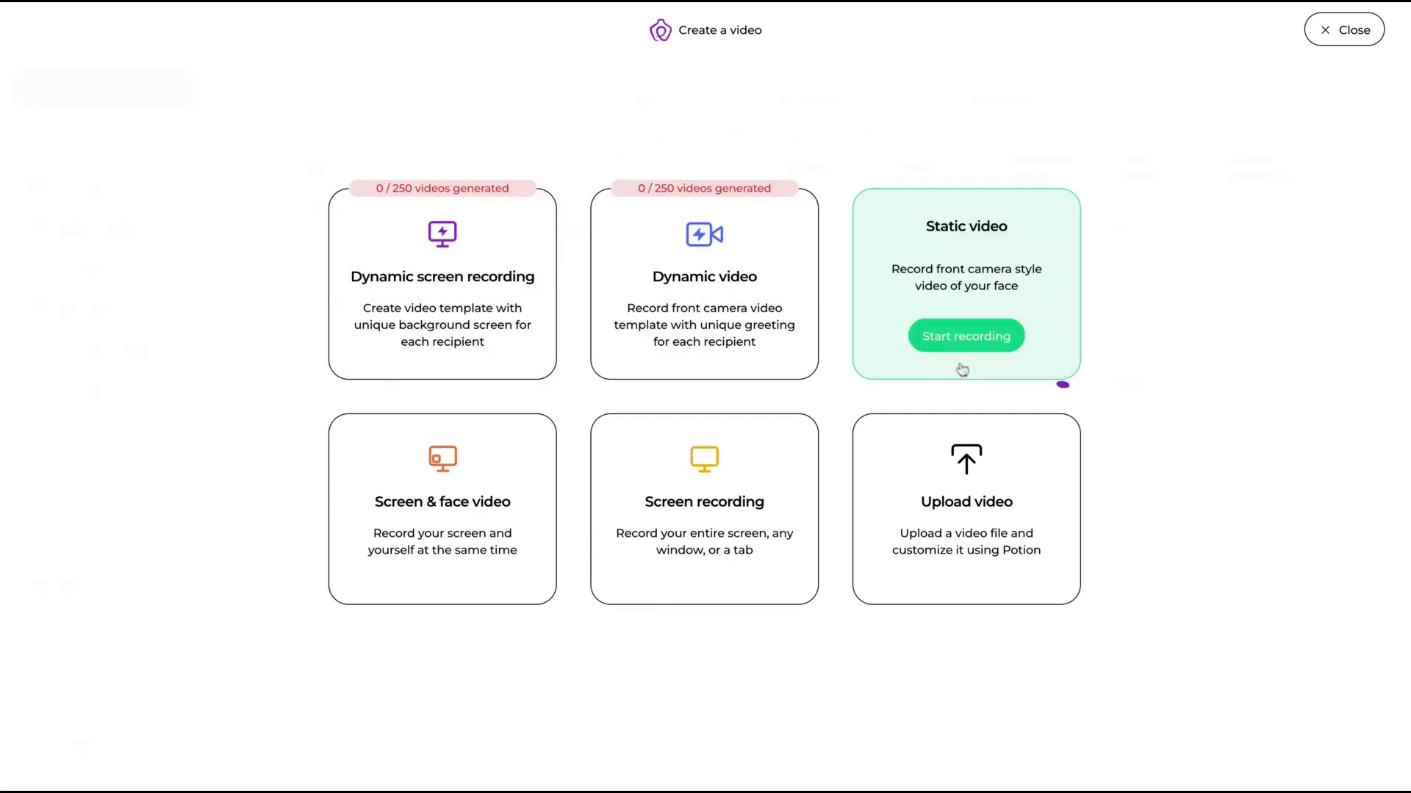
Step: Load the Follow-up script into the Static video recorder, then leave the recorder
left_click(966, 340)
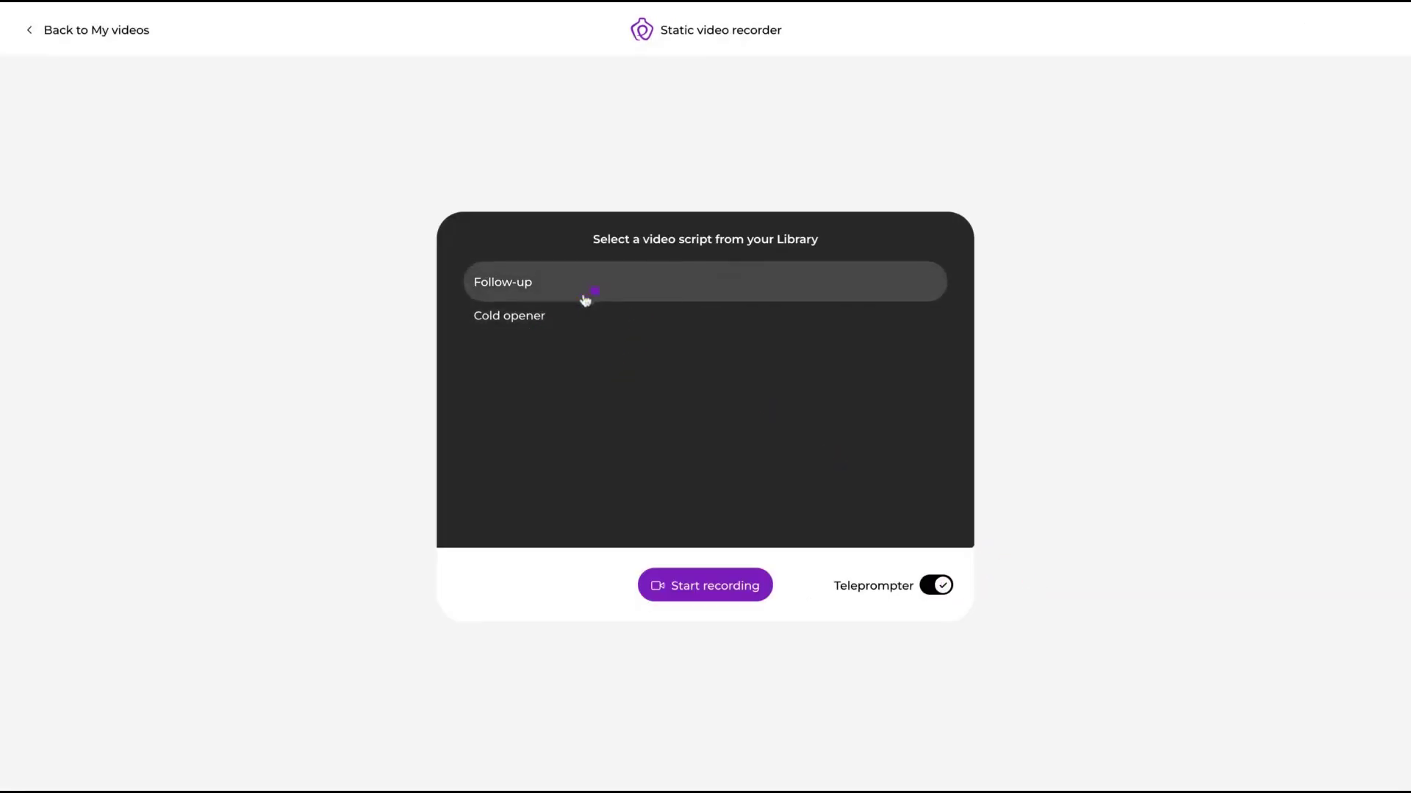
left_click(531, 290)
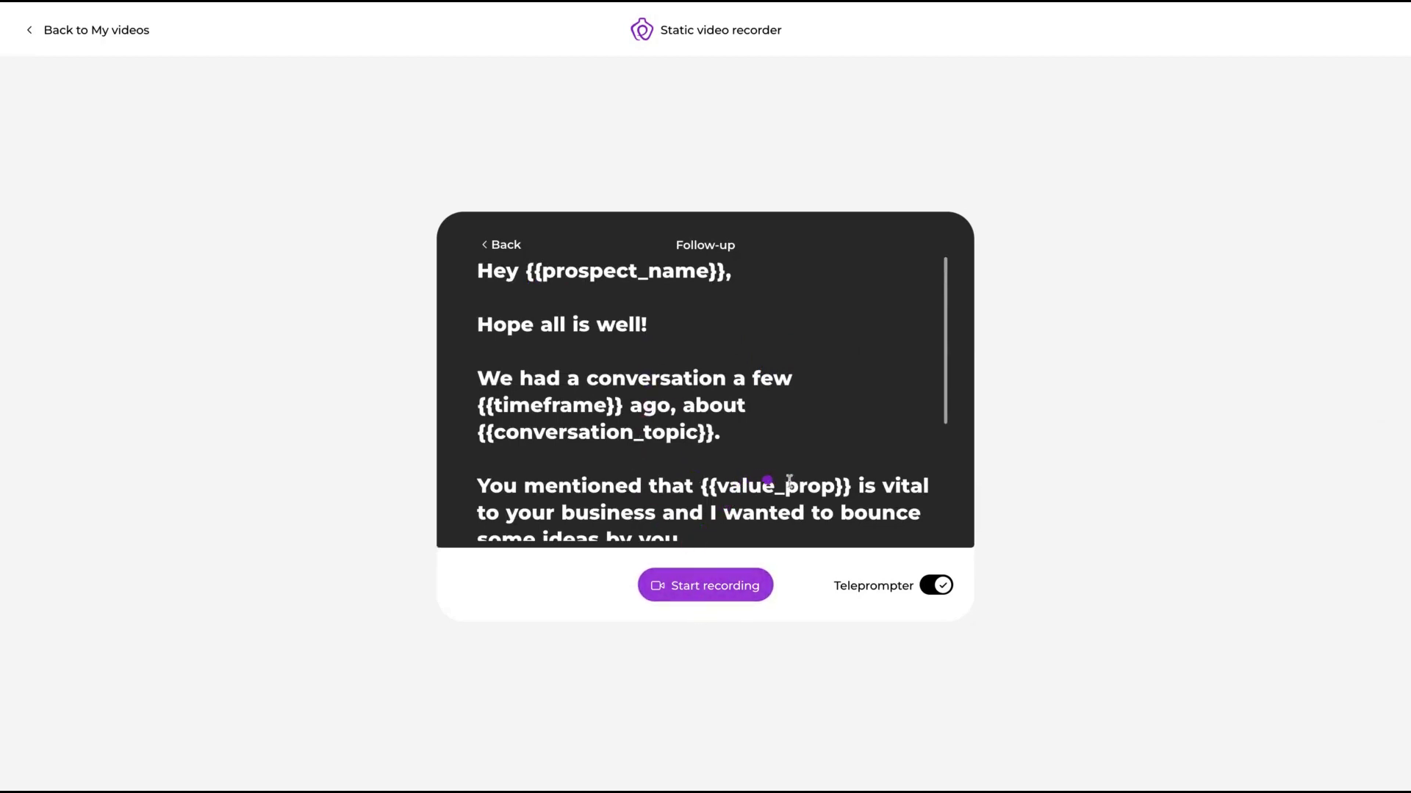
scroll(785, 484, "down", 5)
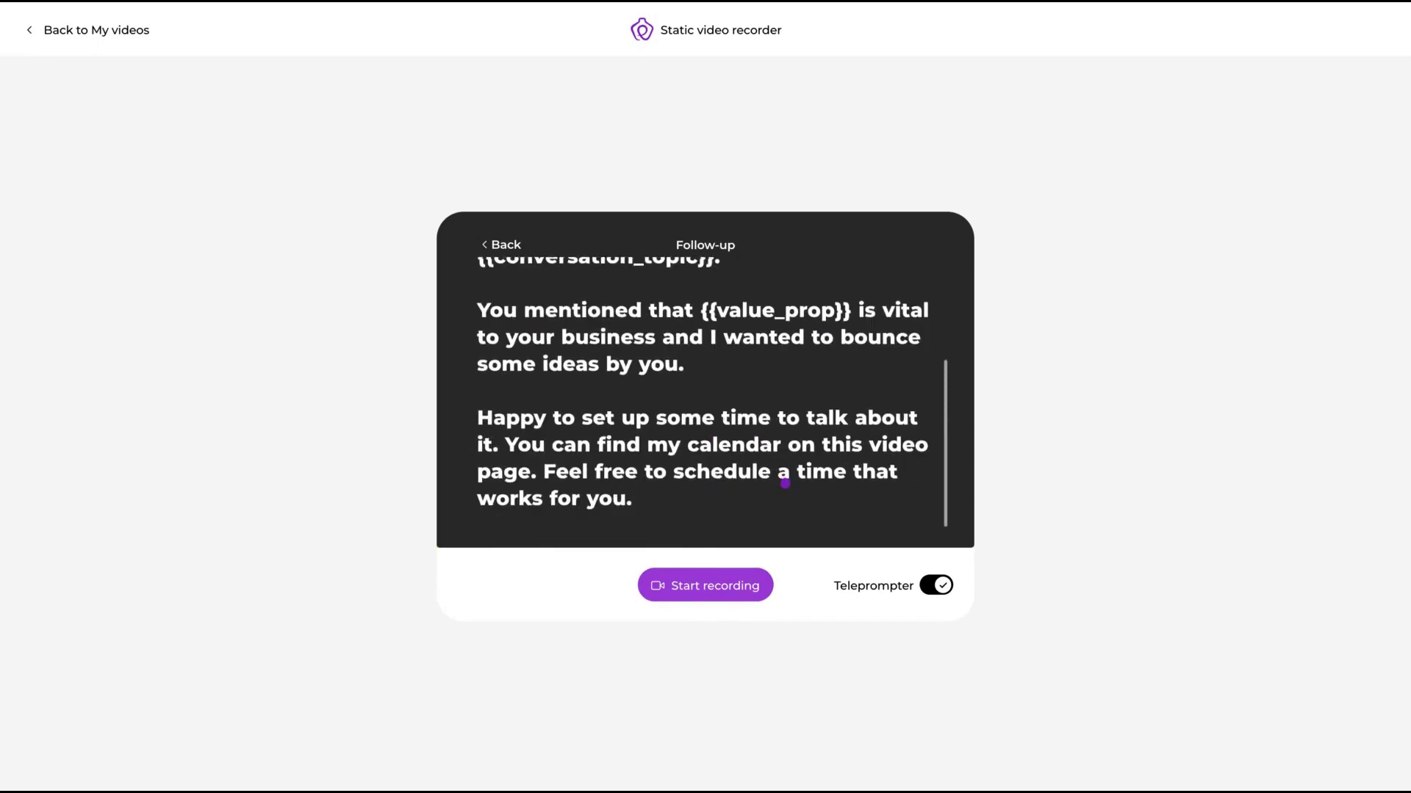
scroll(785, 481, "up", 5)
scroll(785, 483, "down", 1)
scroll(784, 483, "down", 3)
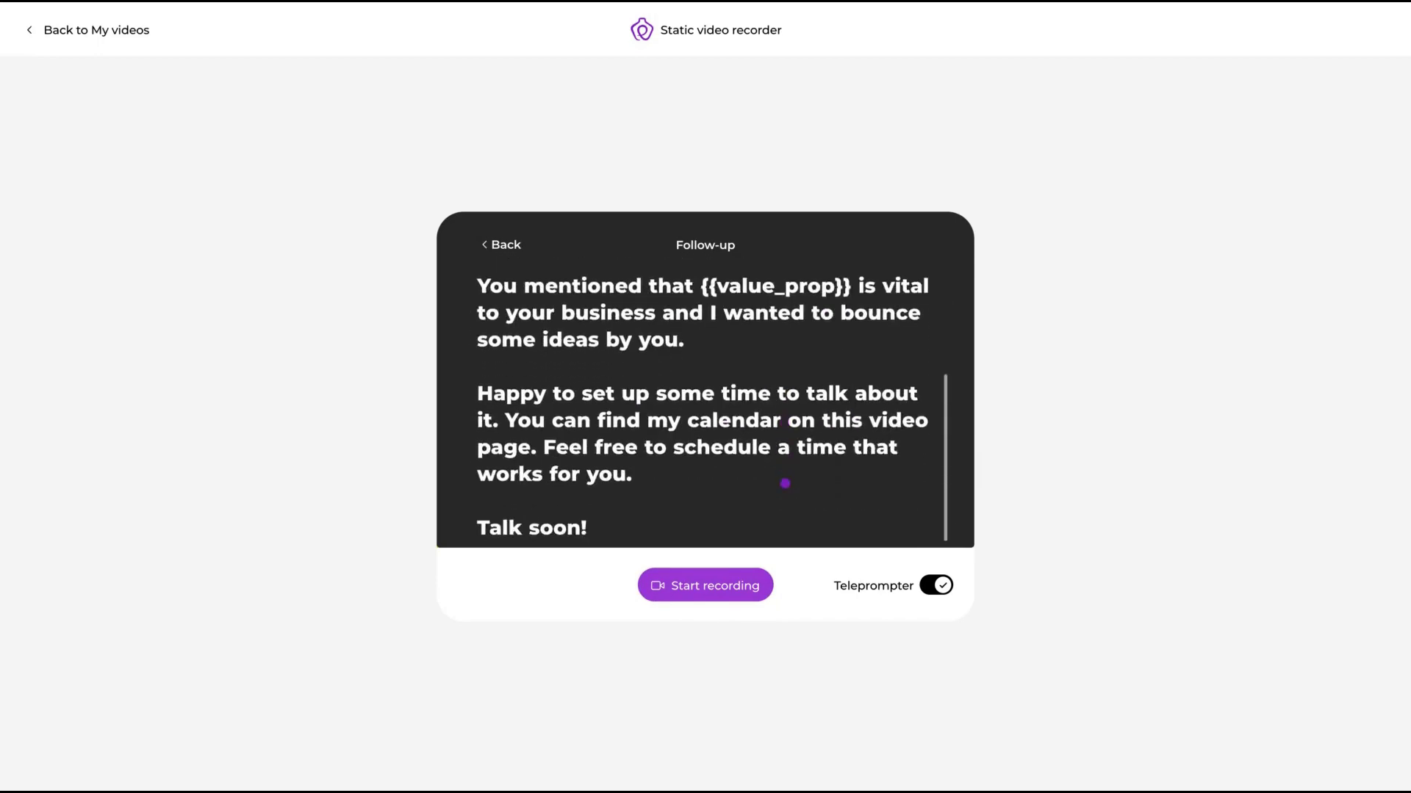
scroll(785, 484, "up", 3)
scroll(786, 483, "down", 3)
scroll(748, 460, "up", 5)
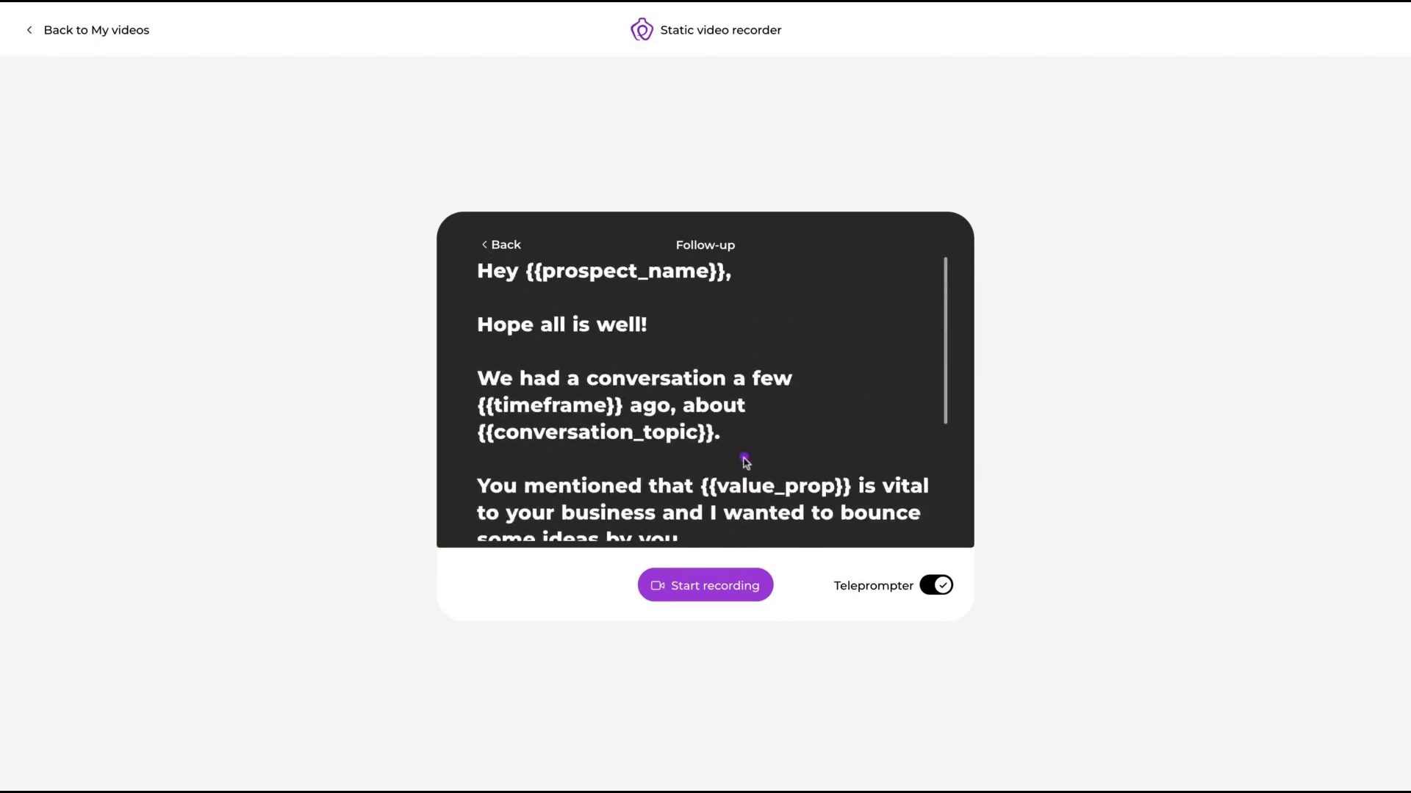
left_click(33, 30)
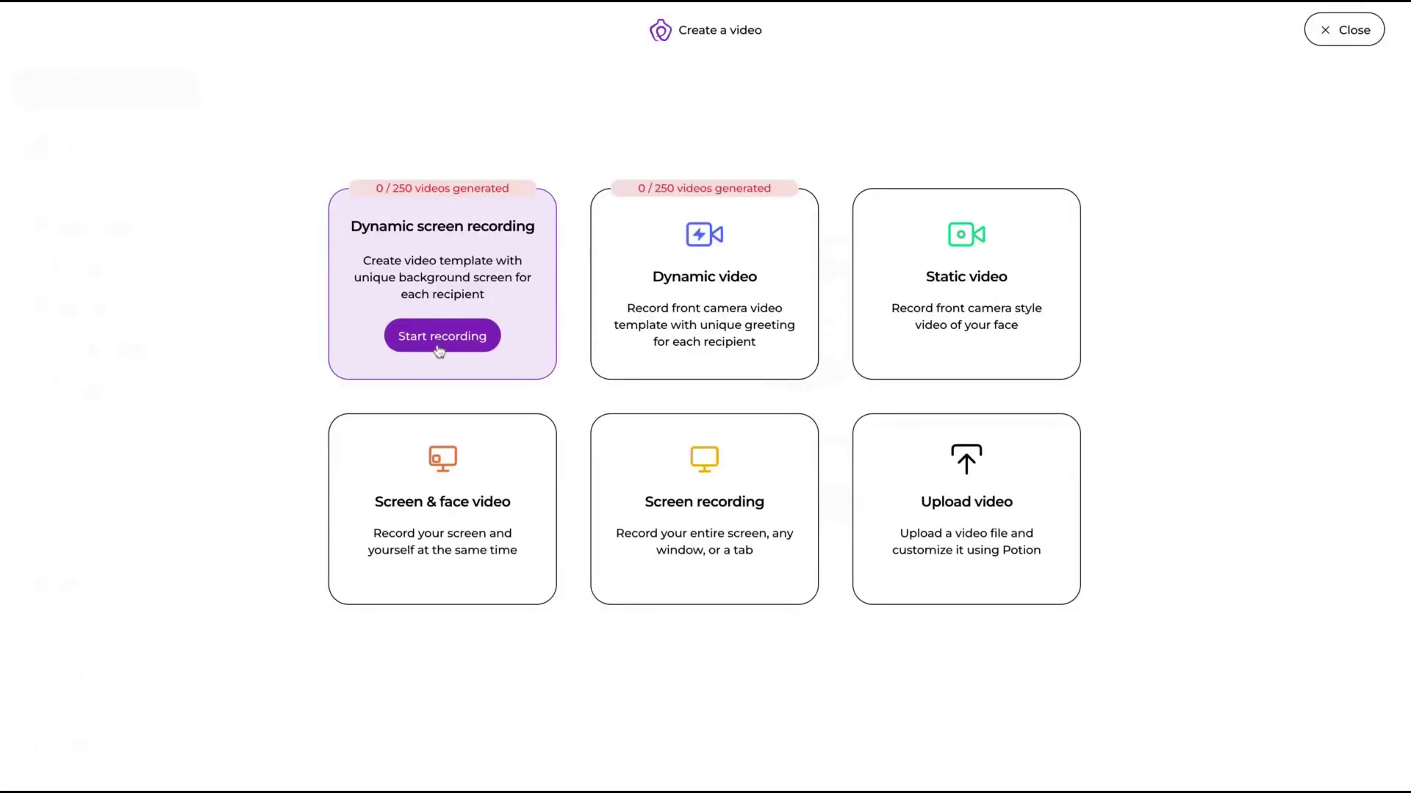
Step: Record a short dynamic screen recording template, toggling the teleprompter, and save it
left_click(441, 336)
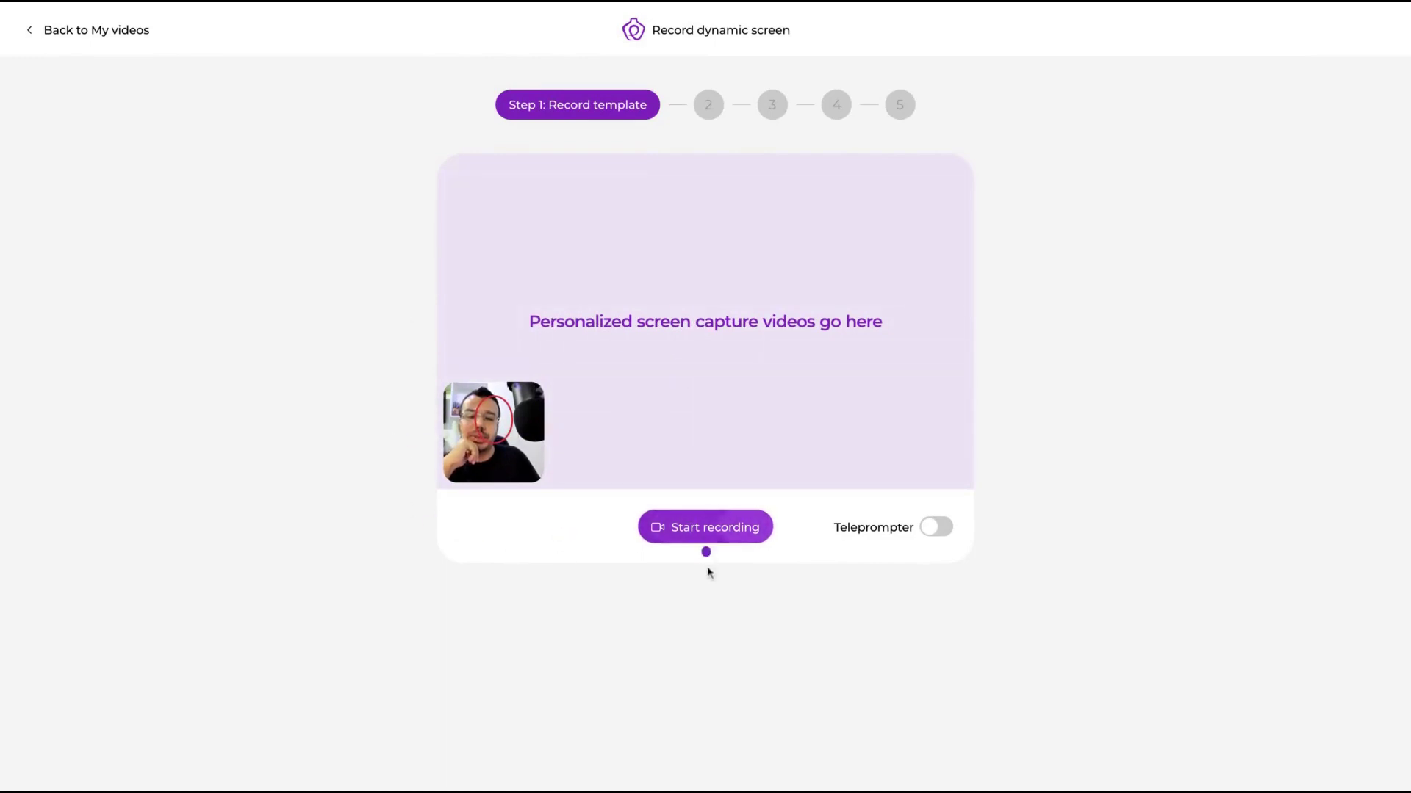
left_click(944, 528)
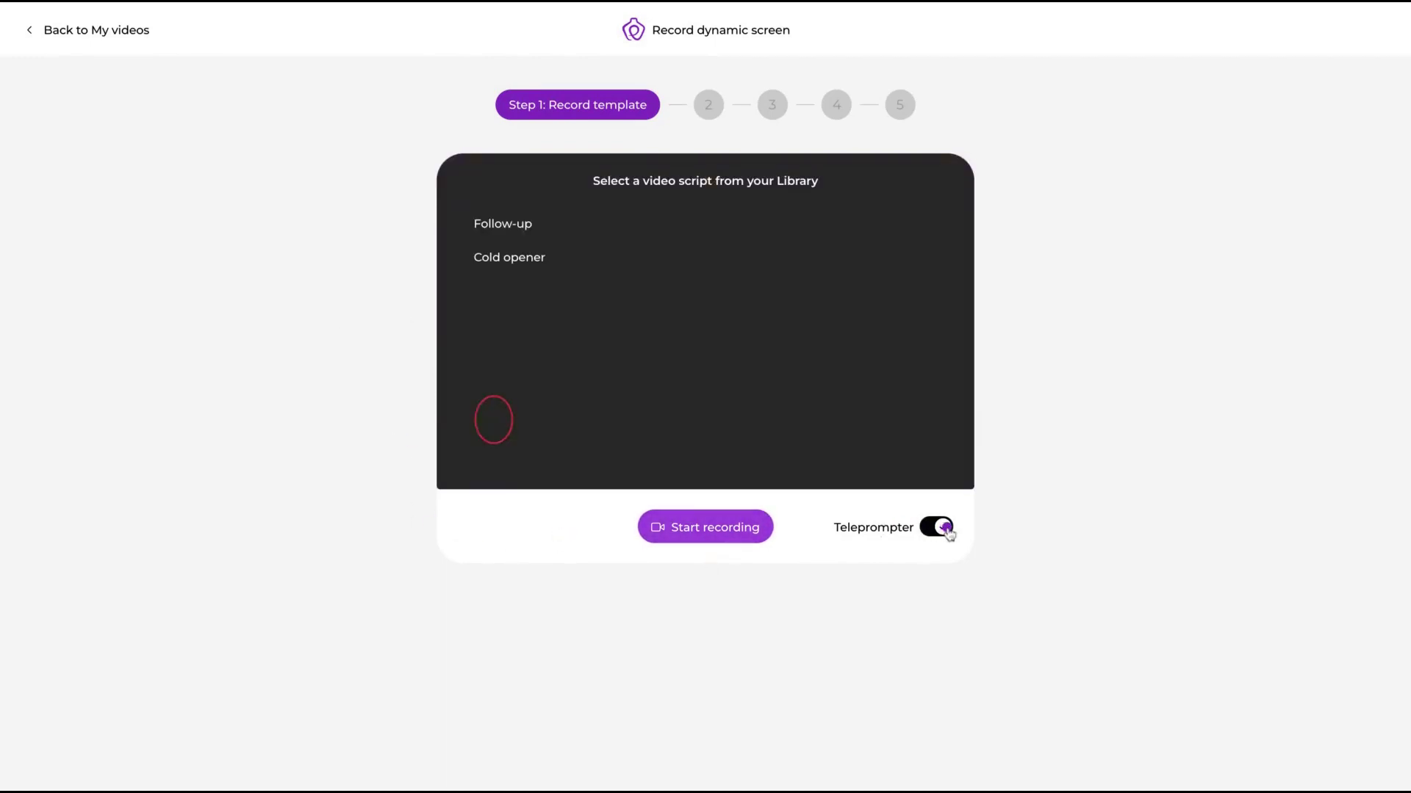
left_click(945, 528)
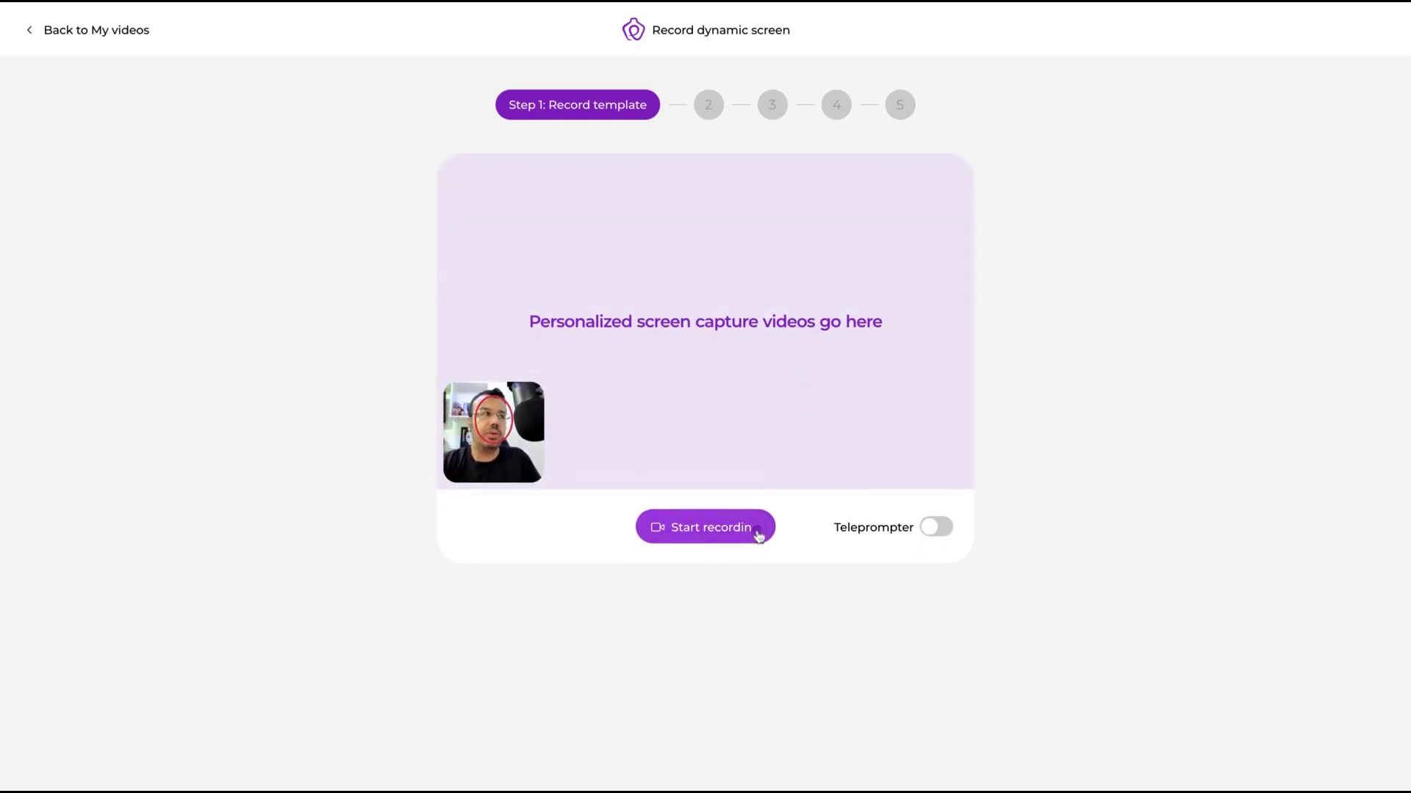
left_click(744, 536)
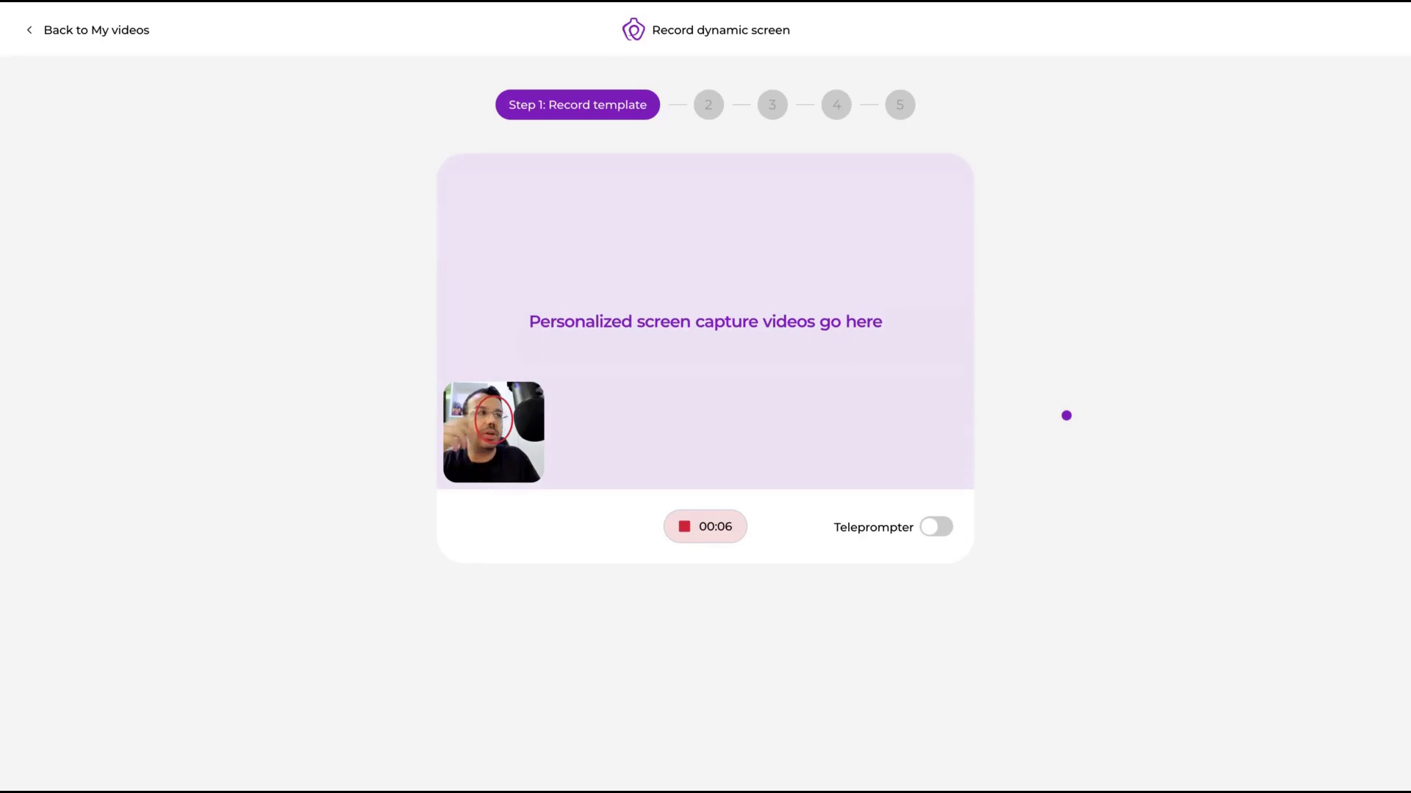
left_click(699, 529)
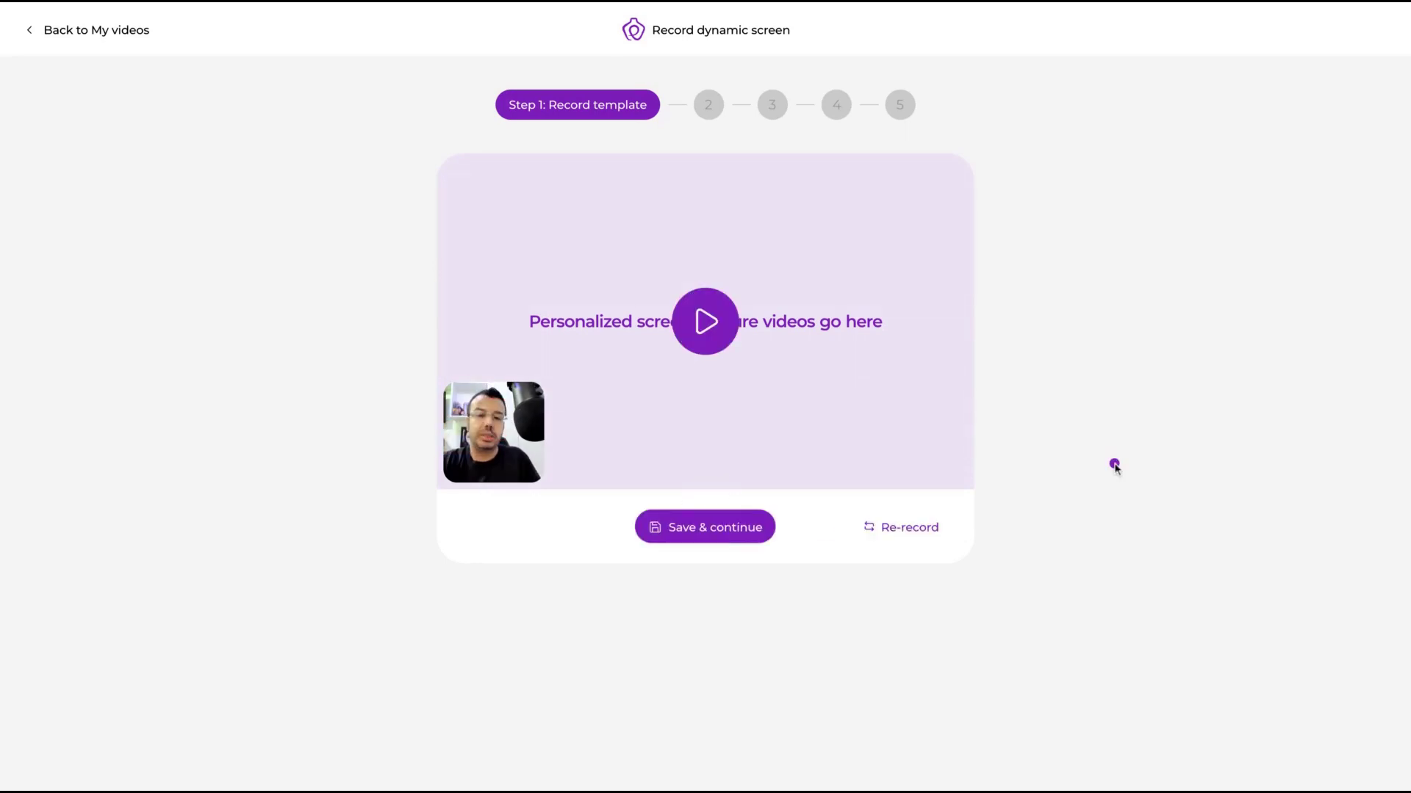
left_click(696, 527)
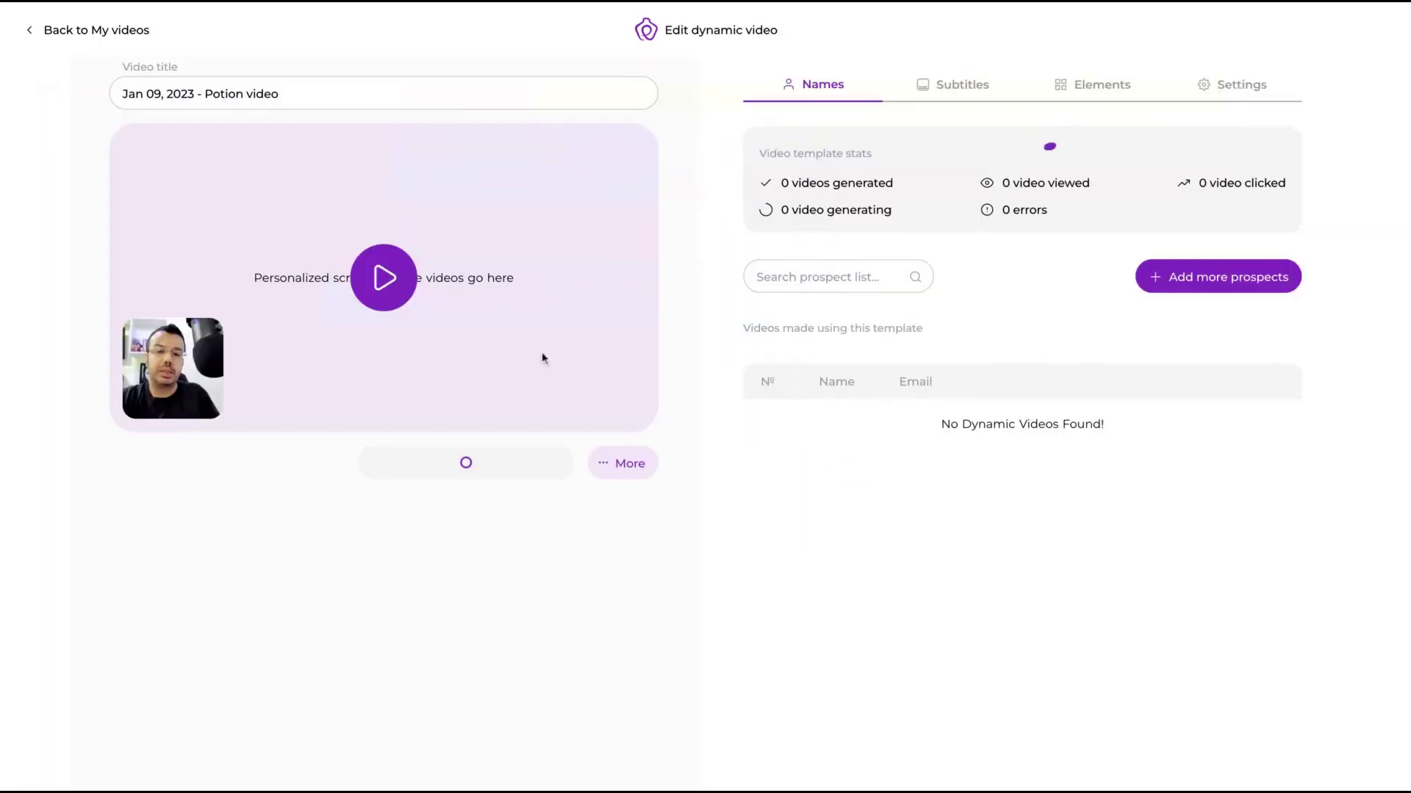
Step: Set a pasted URL as the template's default background webpage and proceed to prospects
left_click(1217, 276)
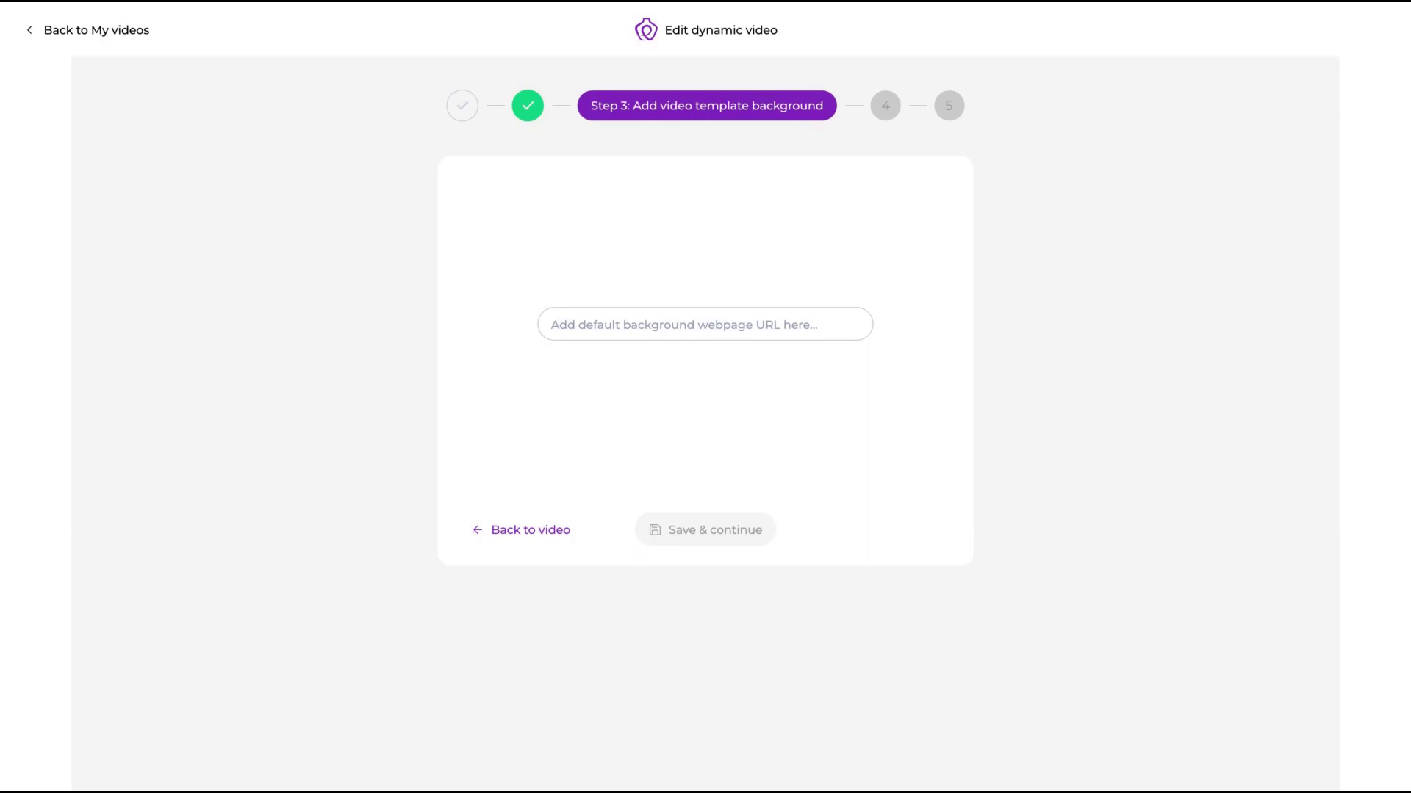
left_click(735, 321)
type("https://appsumo.com/")
left_click(735, 527)
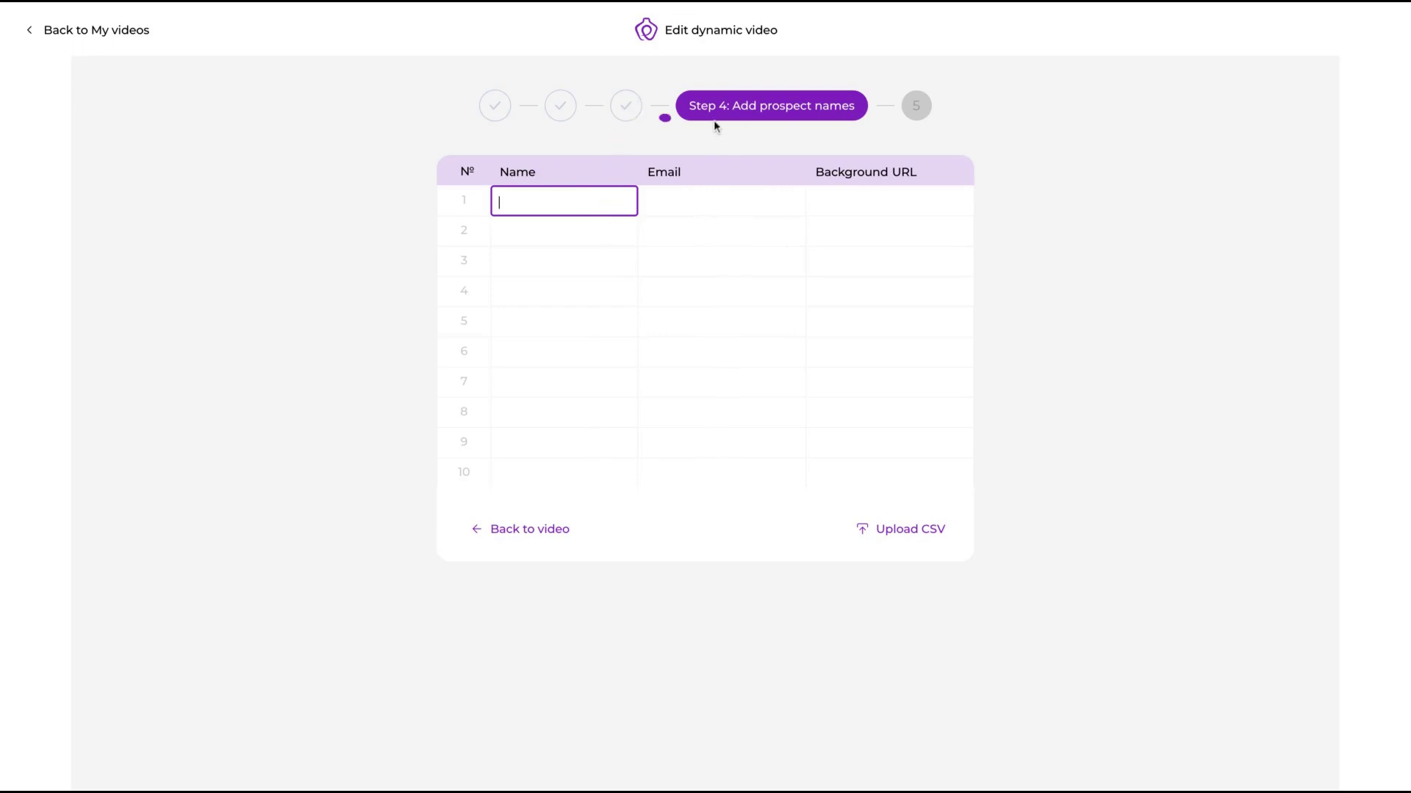
Step: Enter a name and e-mail address for each of the two prospects in rows 1 and 2
left_click(630, 250)
left_click(545, 204)
type("Igor")
left_click(664, 197)
left_click(564, 243)
type("Cheila")
left_click(686, 234)
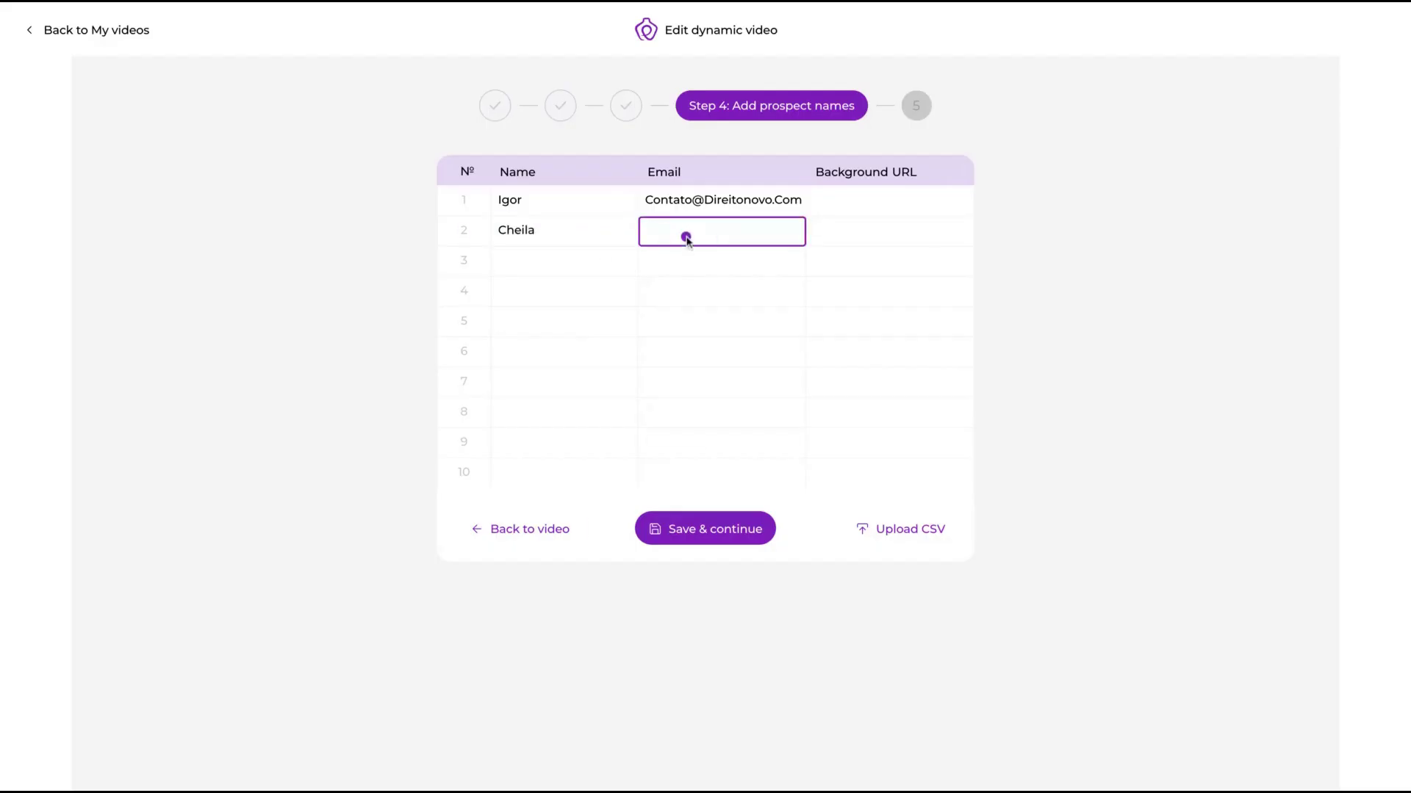
type("u")
left_click(748, 288)
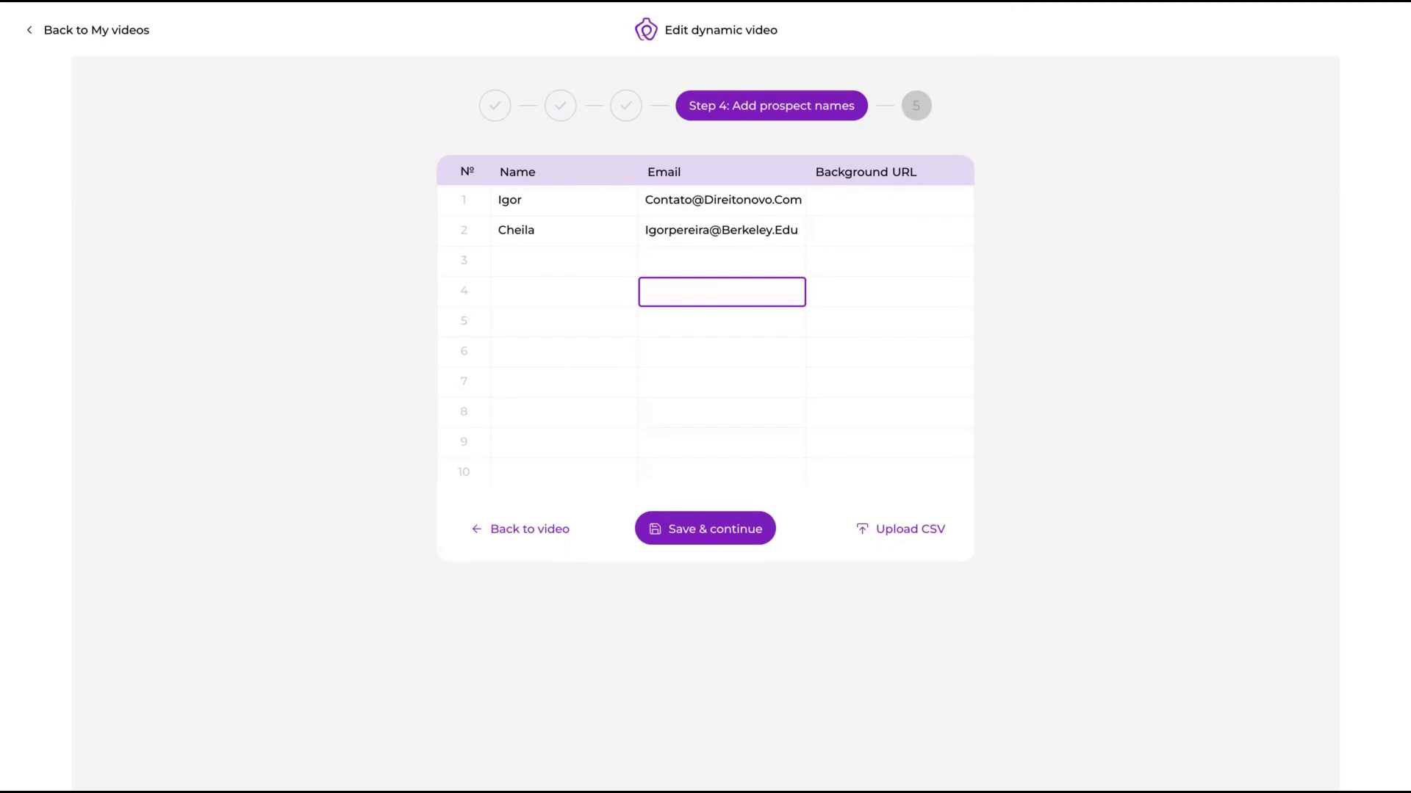
left_click(875, 229)
key("ctrl+v")
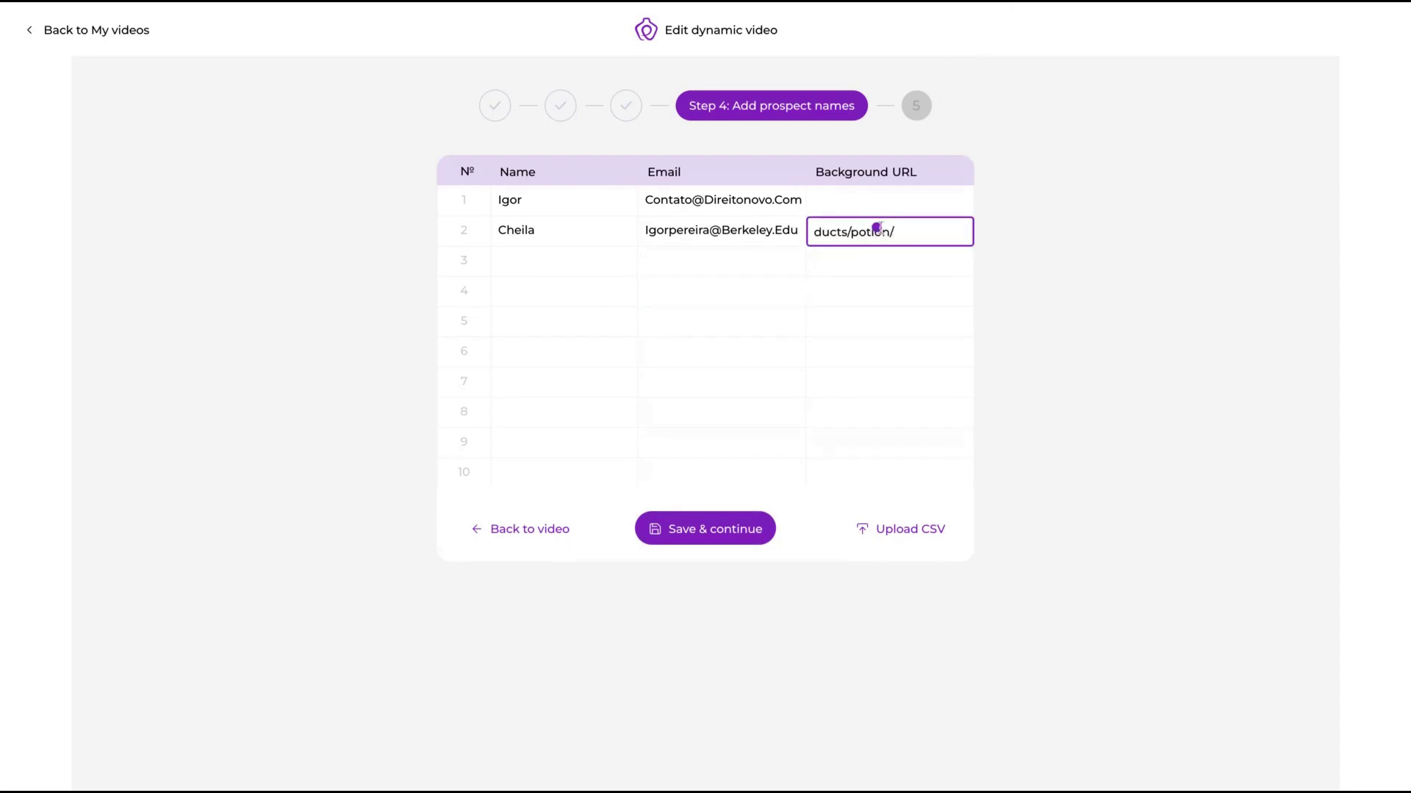
left_click(850, 206)
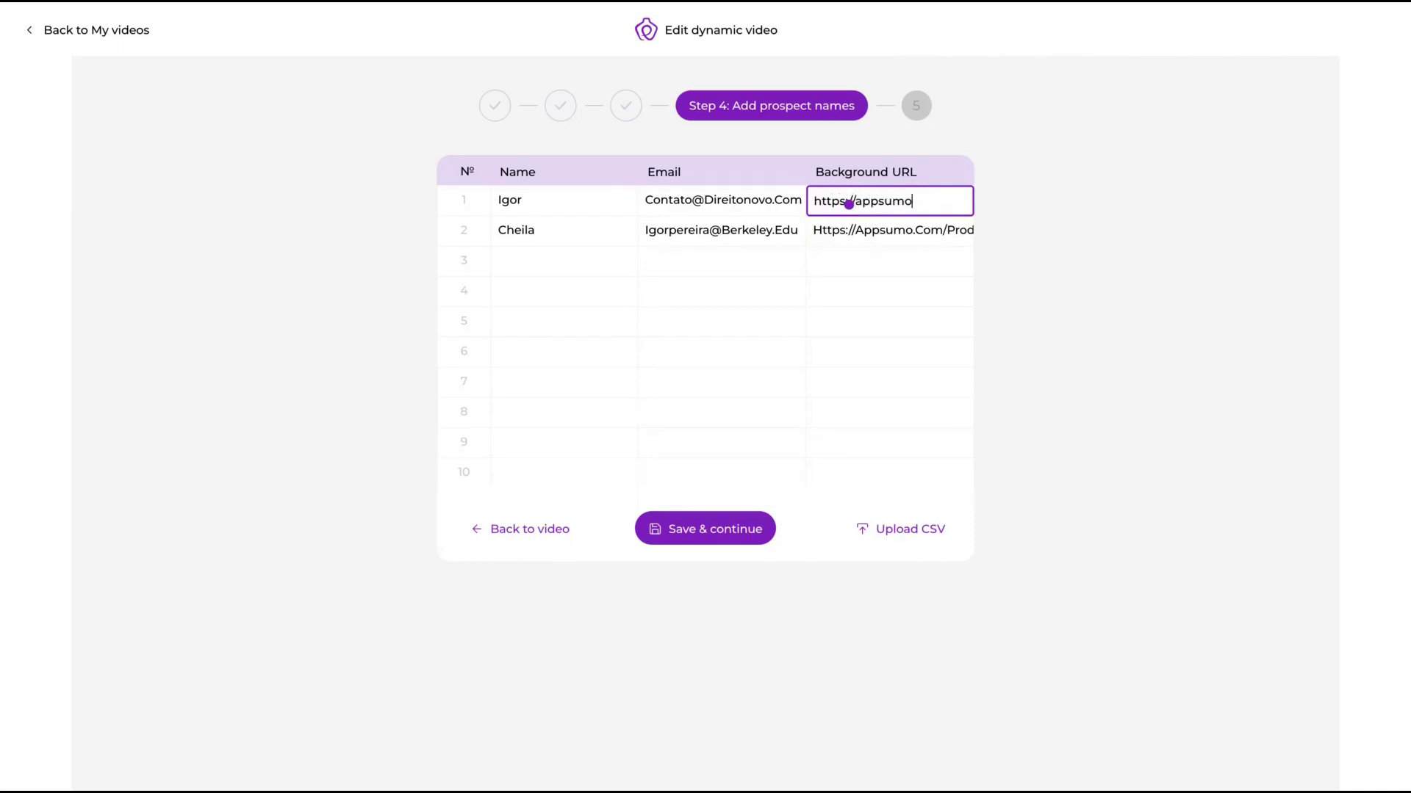
type("https://appsumo.com")
left_click(1028, 206)
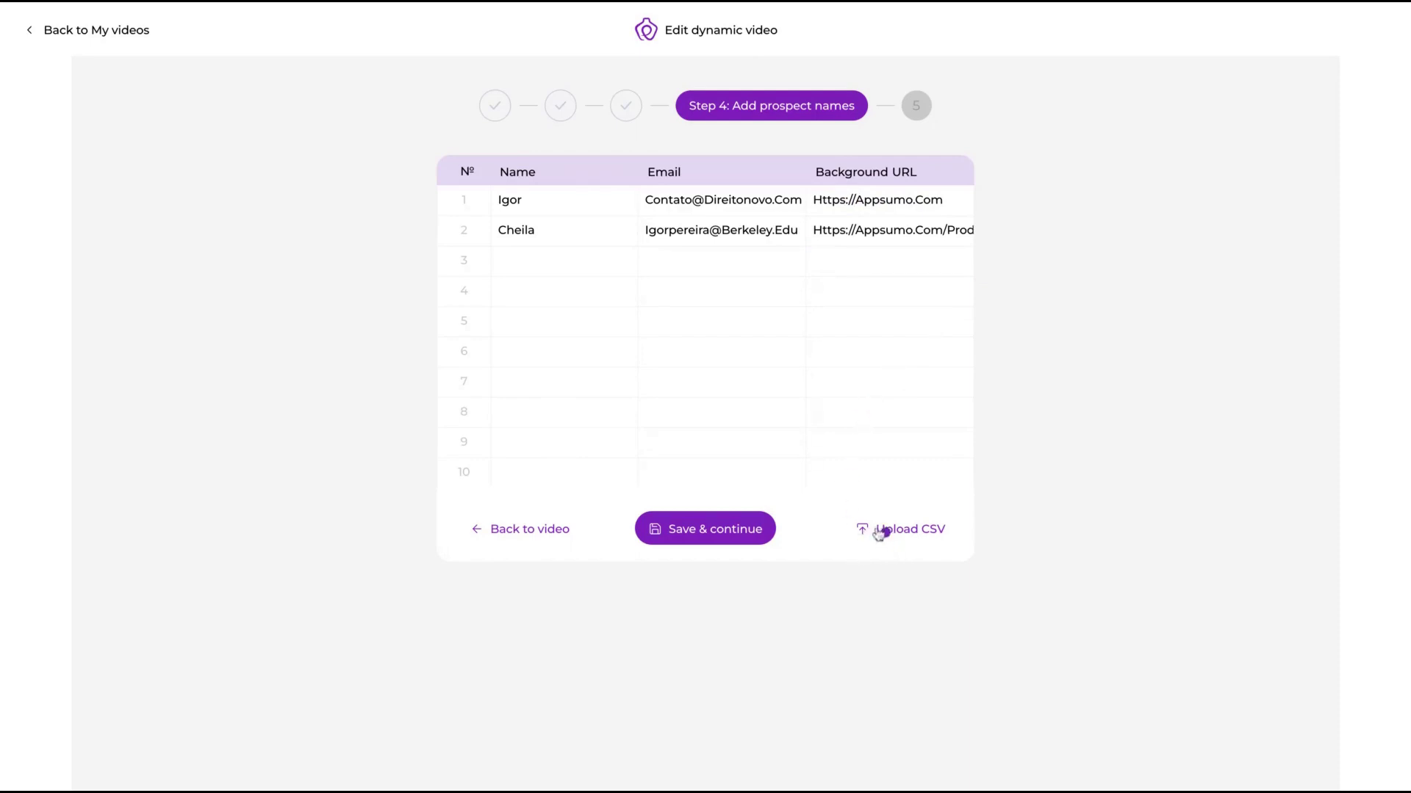
left_click(687, 542)
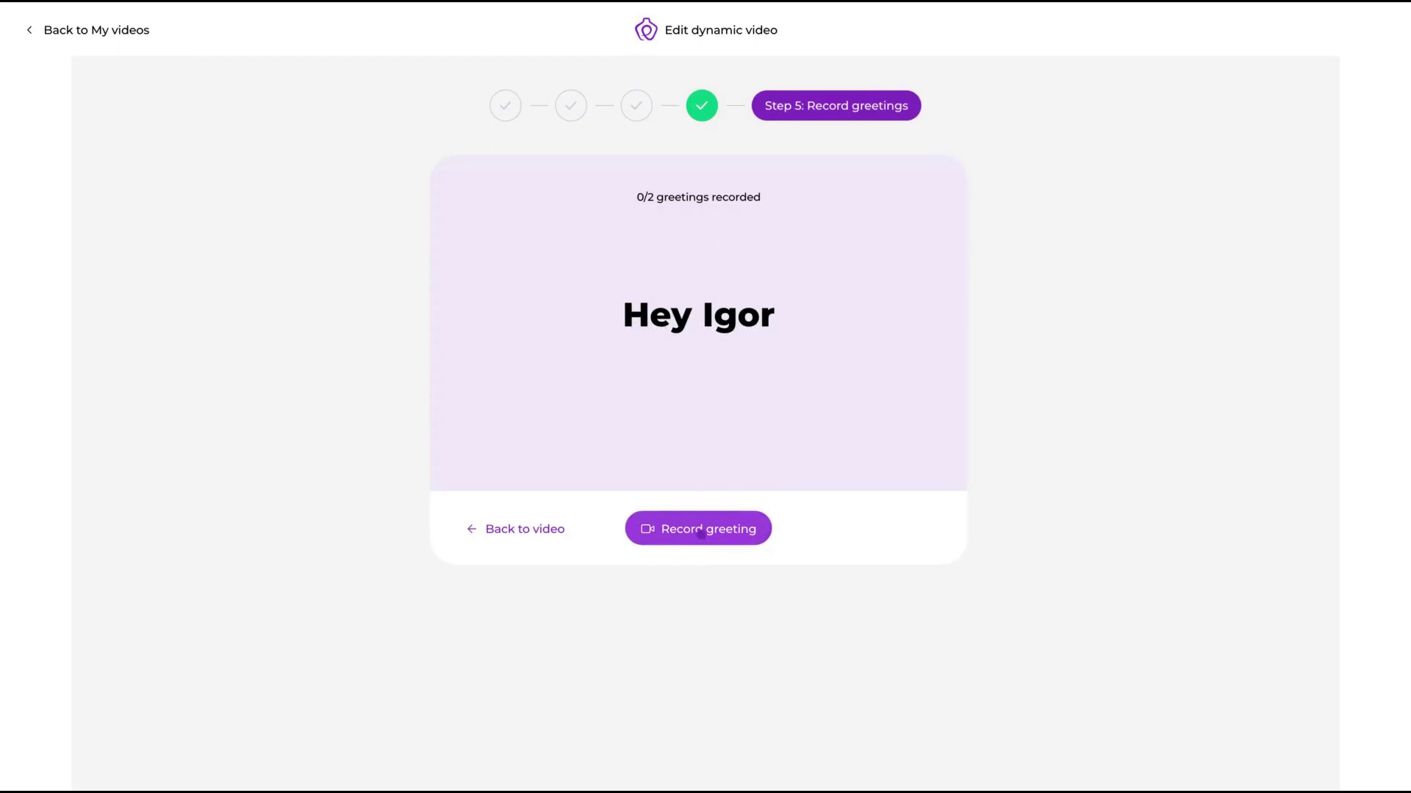
Step: Begin recording the first prospect's personal greeting
left_click(702, 535)
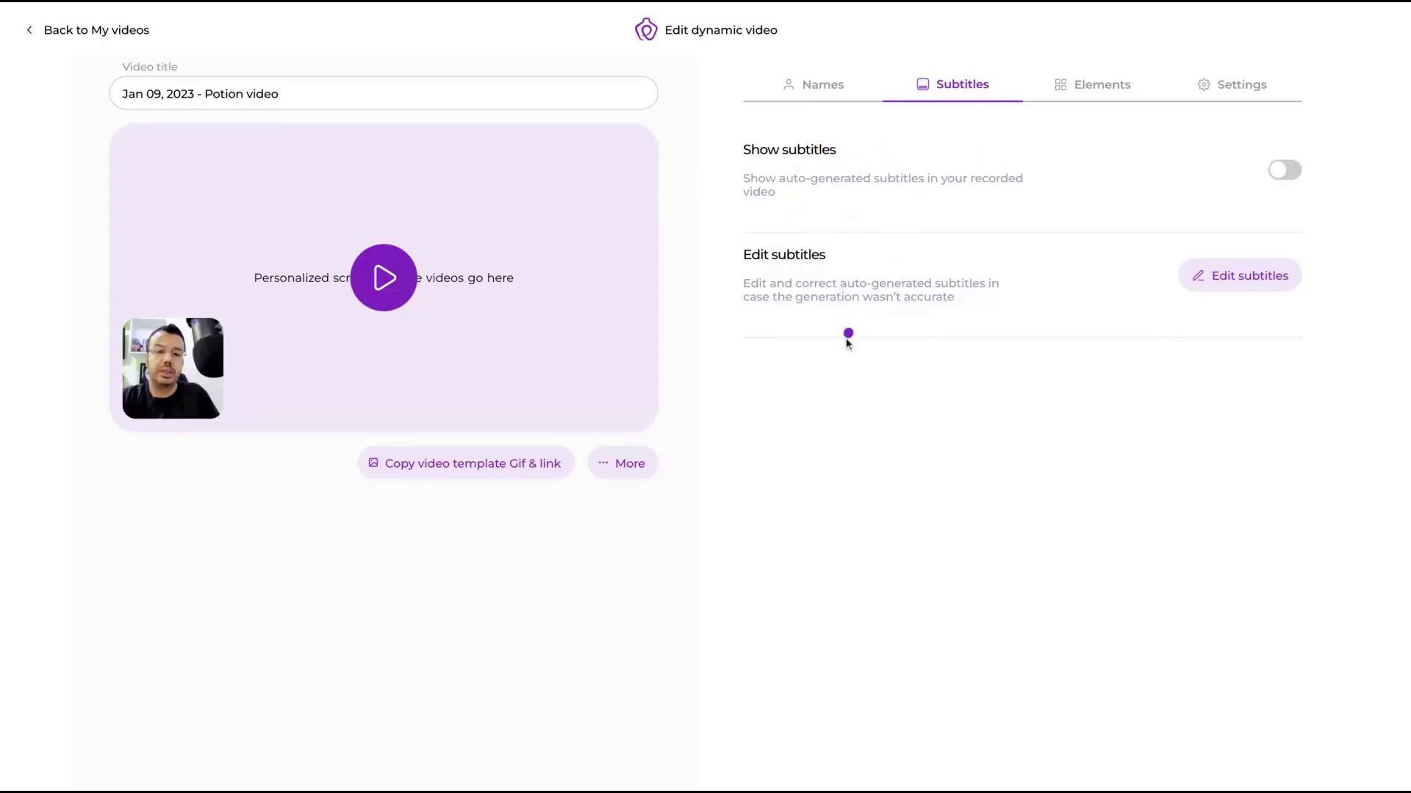
Step: Look over the Elements tab's image and Stickers & Gifs options, then switch to Settings
left_click(1107, 95)
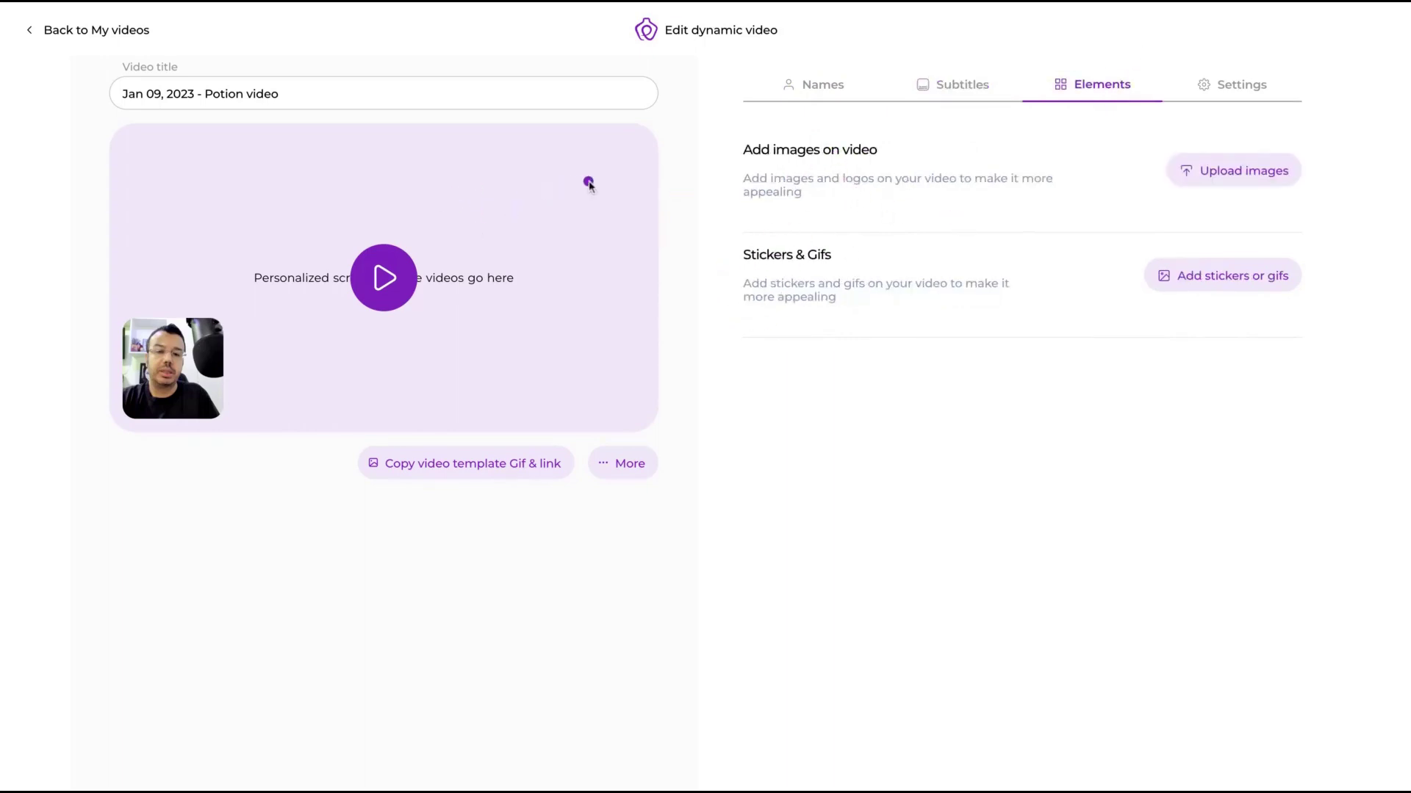
left_click_drag(742, 257, 907, 305)
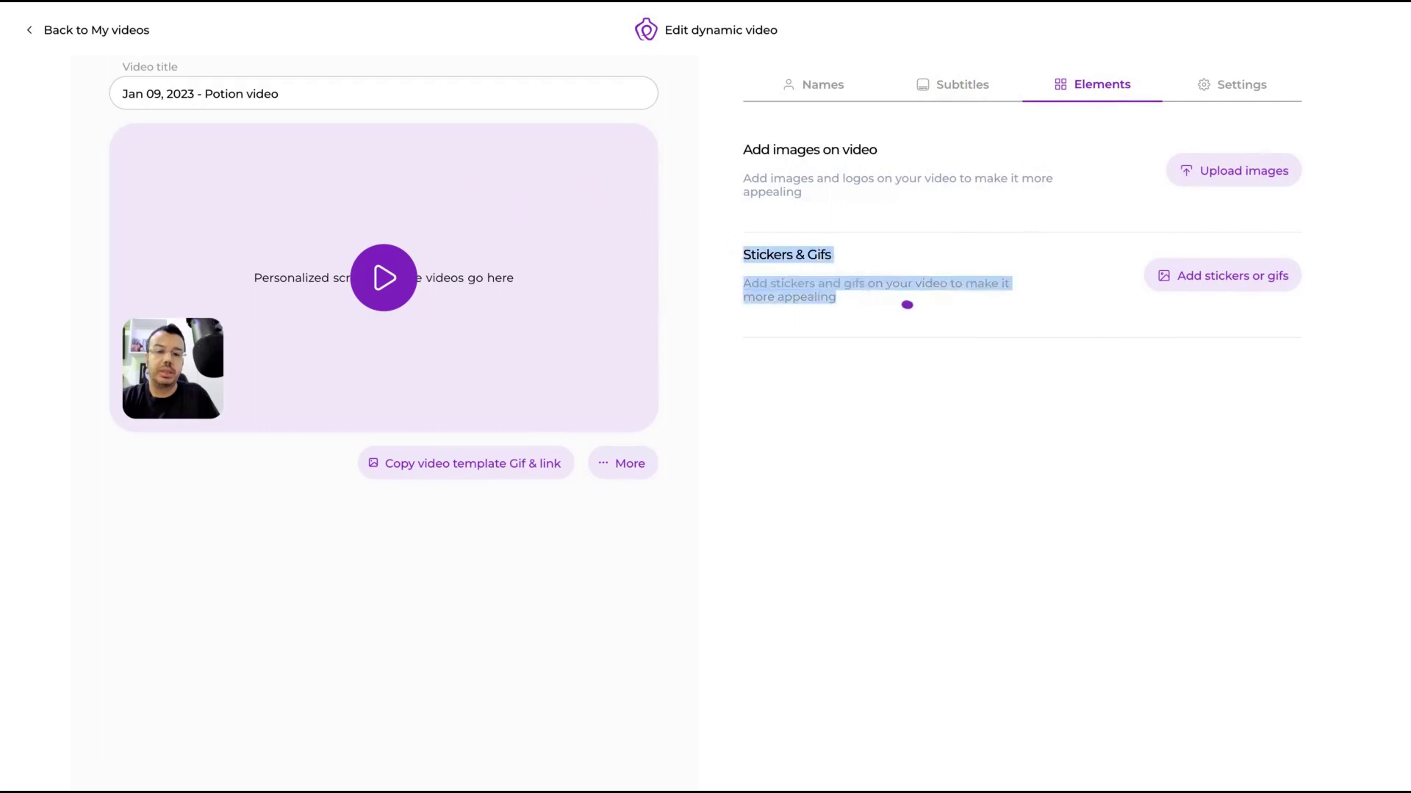
left_click(1267, 87)
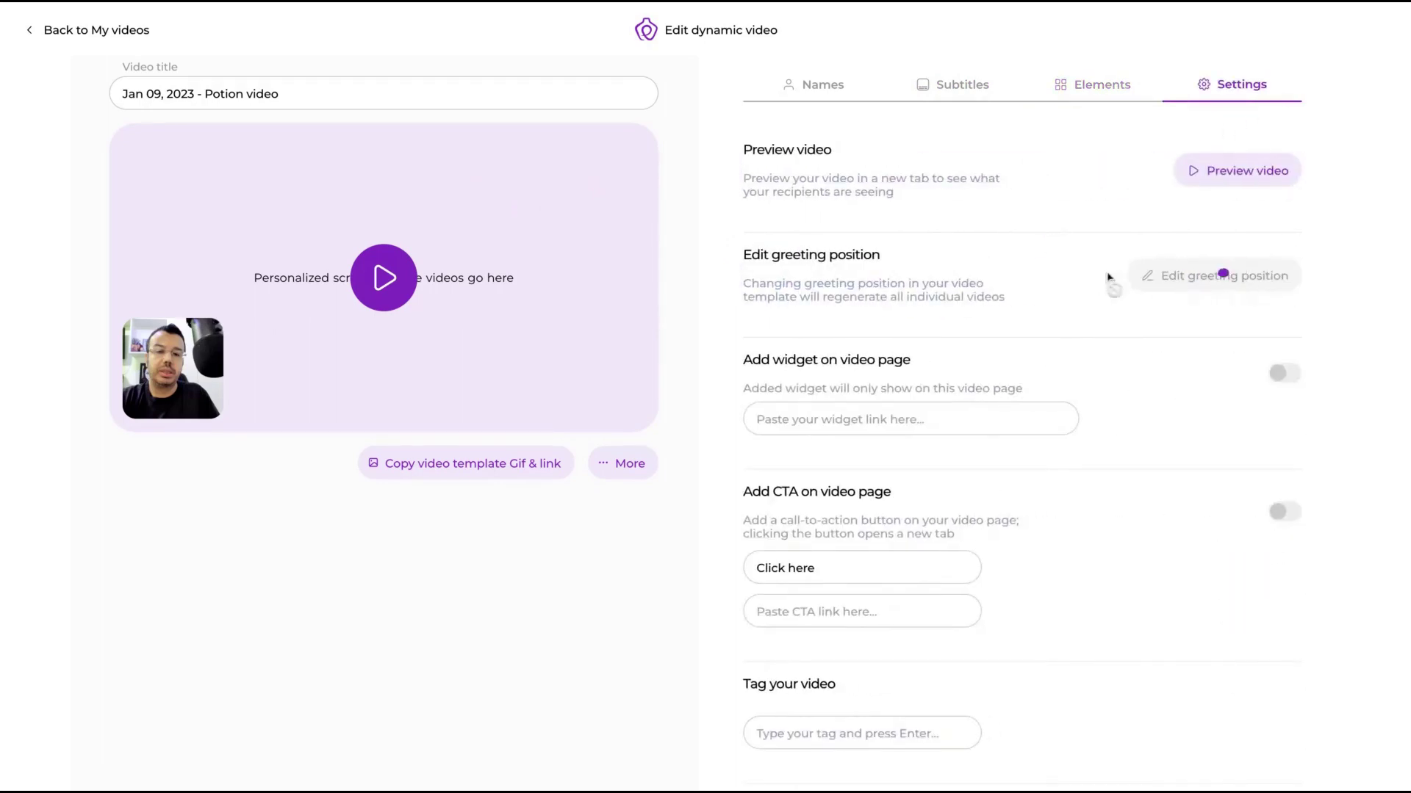
Step: Review the Settings options for preview, greeting position, widget link, CTA and tags
scroll(1102, 309, "down", 1)
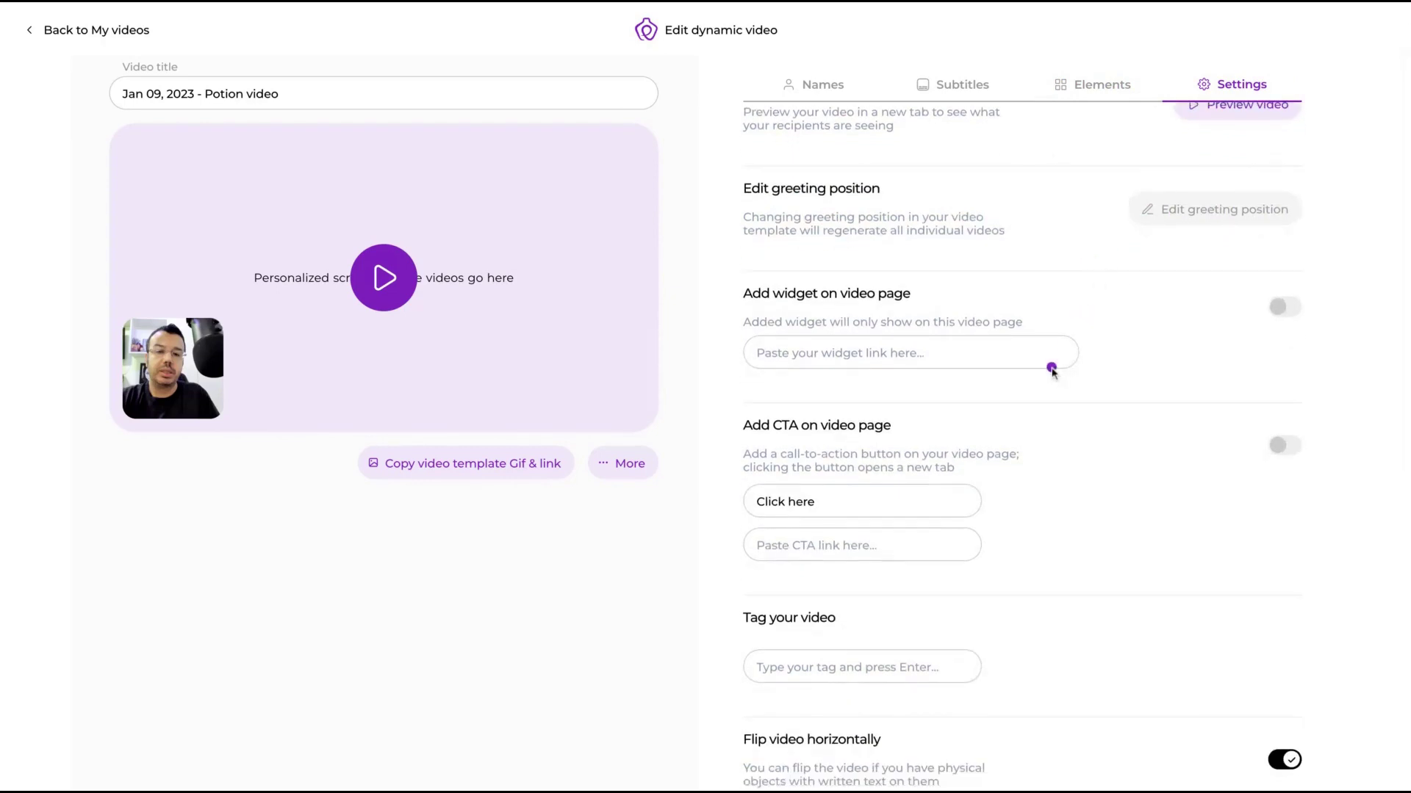
scroll(1080, 367, "up", 1)
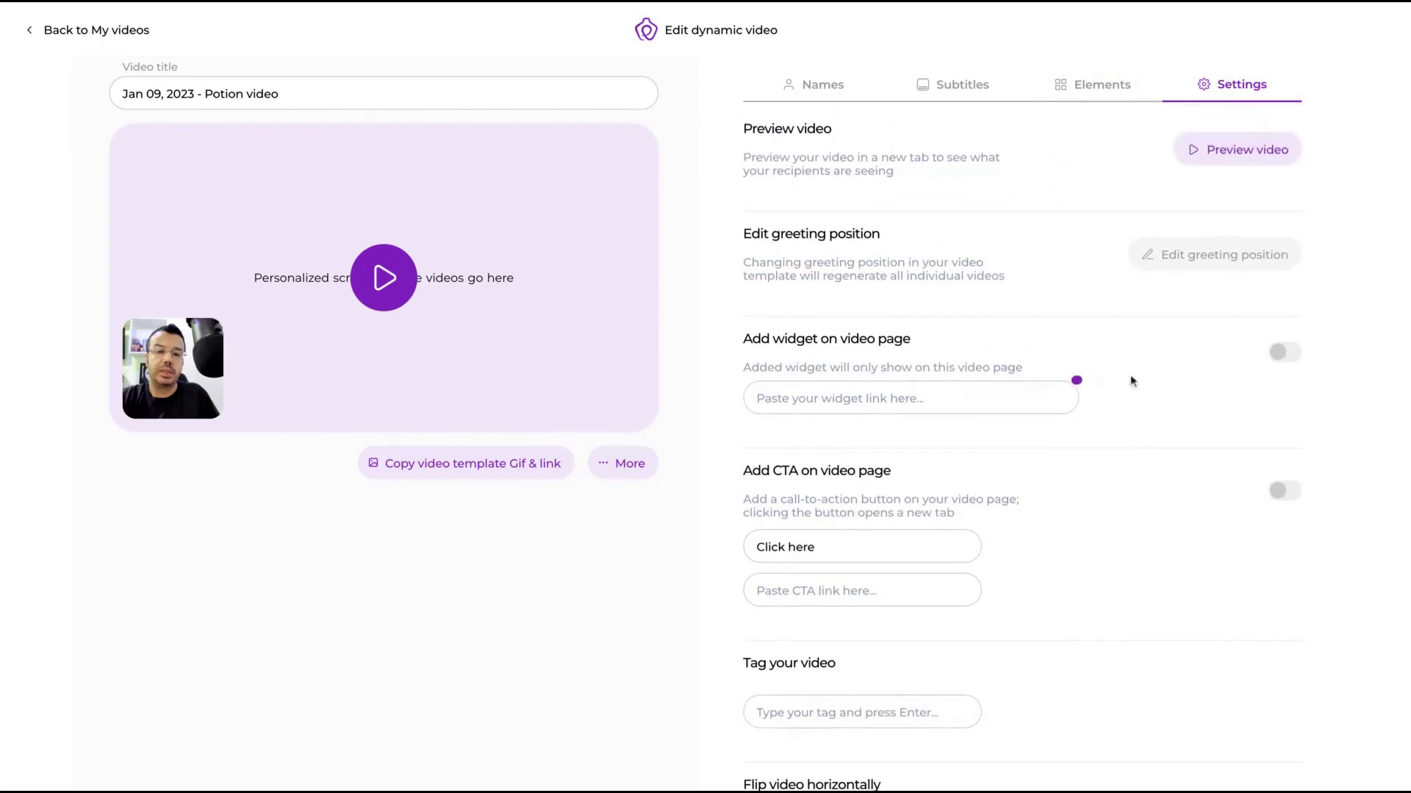
left_click(1285, 355)
scroll(1175, 411, "down", 1)
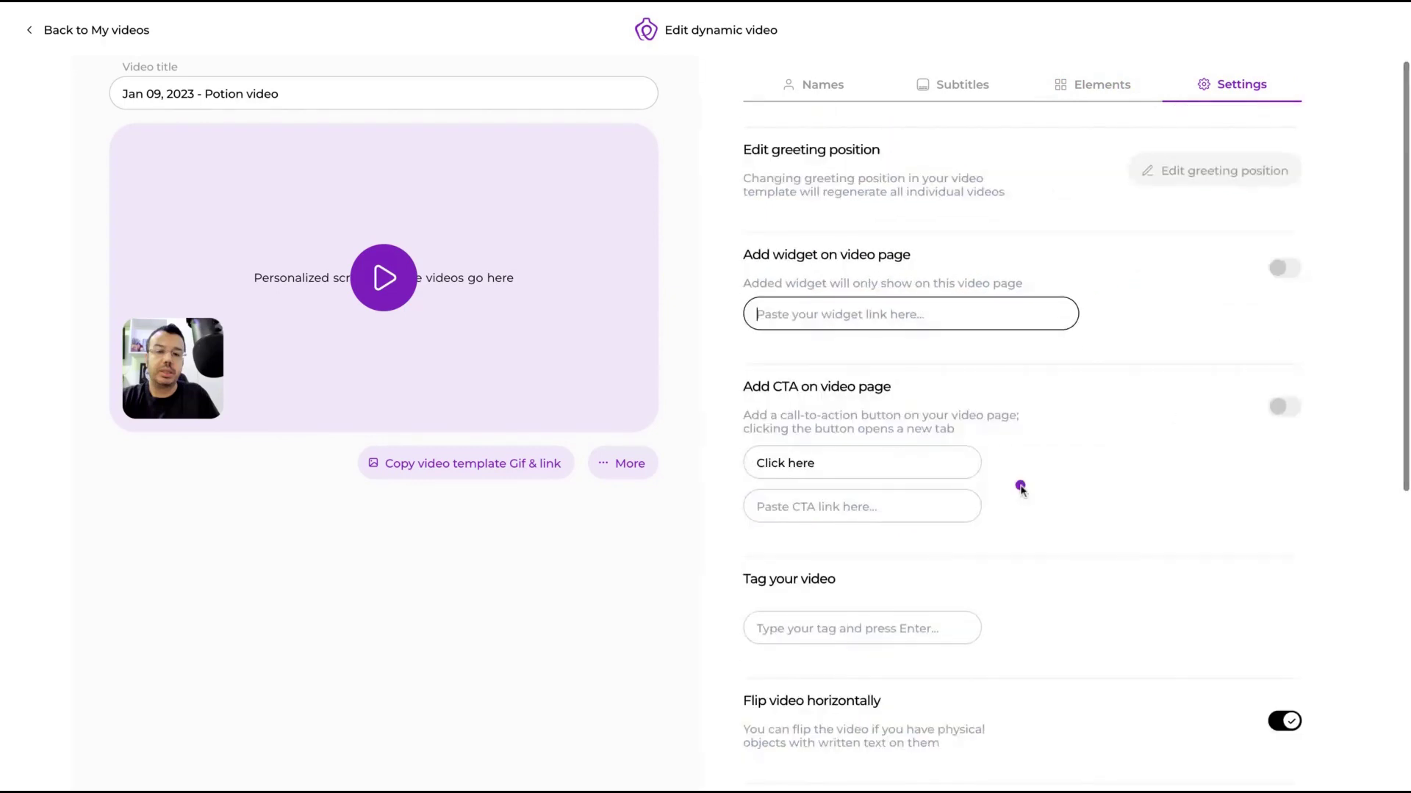
scroll(1065, 459, "down", 2)
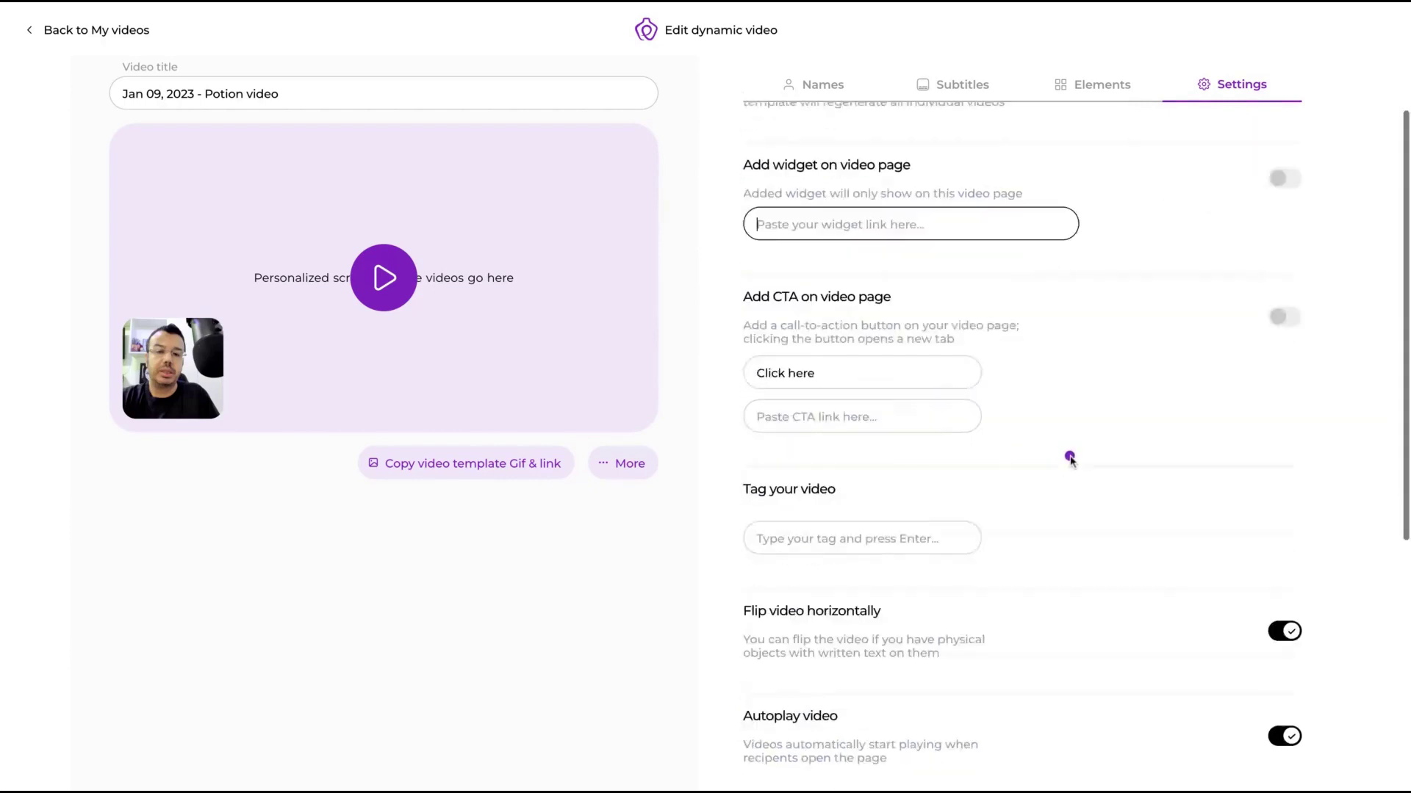
scroll(1033, 383, "down", 6)
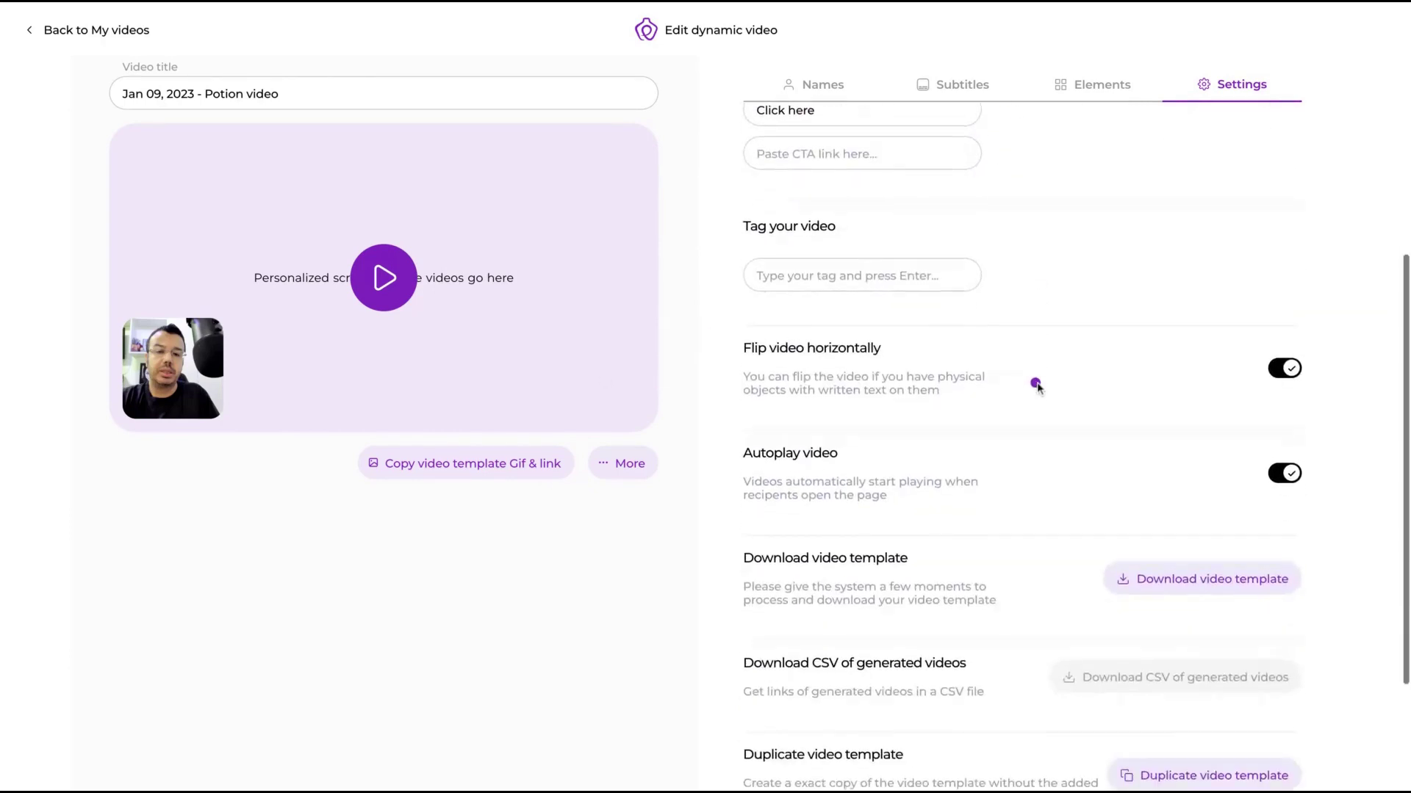
scroll(1024, 378, "down", 1)
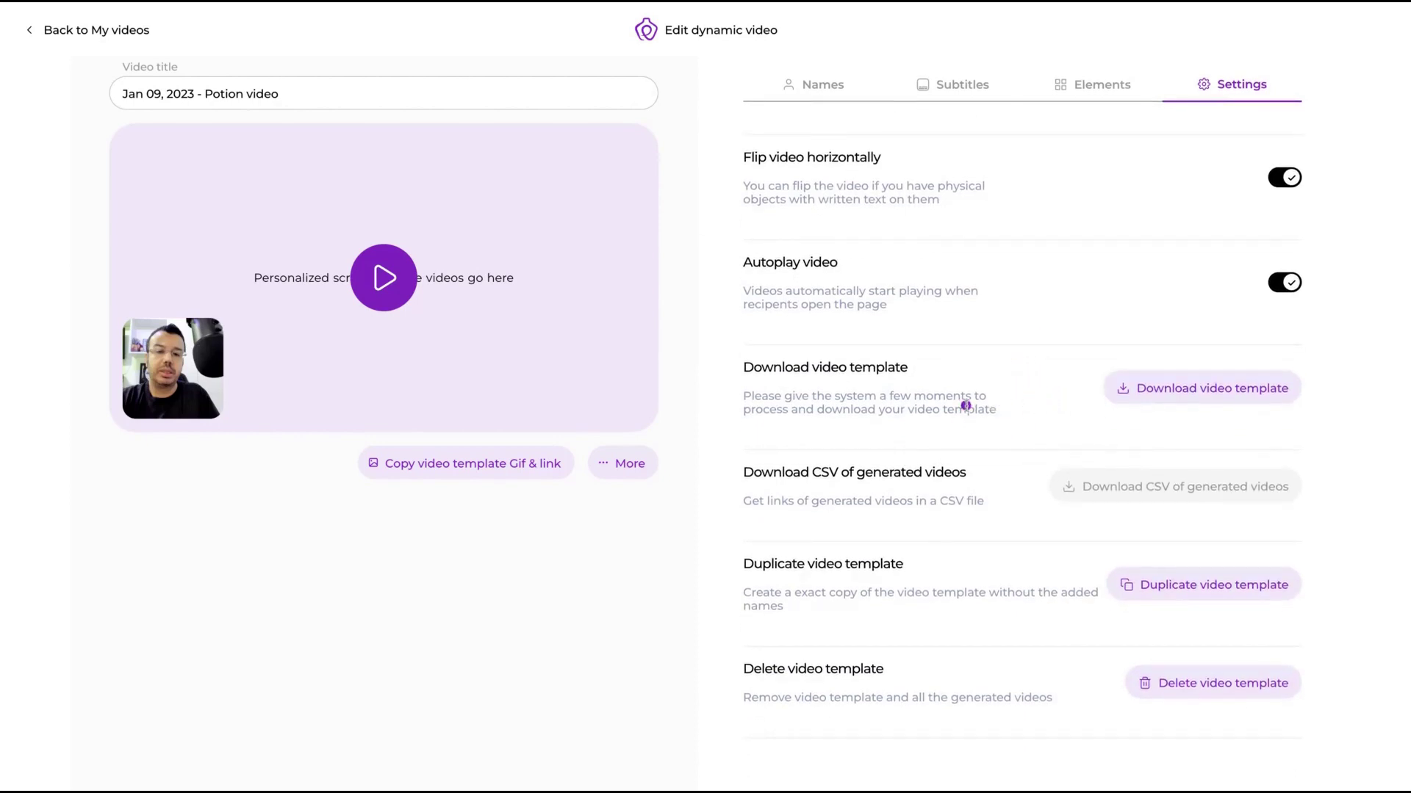
scroll(965, 405, "up", 8)
Step: Look through the More menu's snippet-copying options for Outreach, HubSpot and Salesloft, then close it
left_click(622, 463)
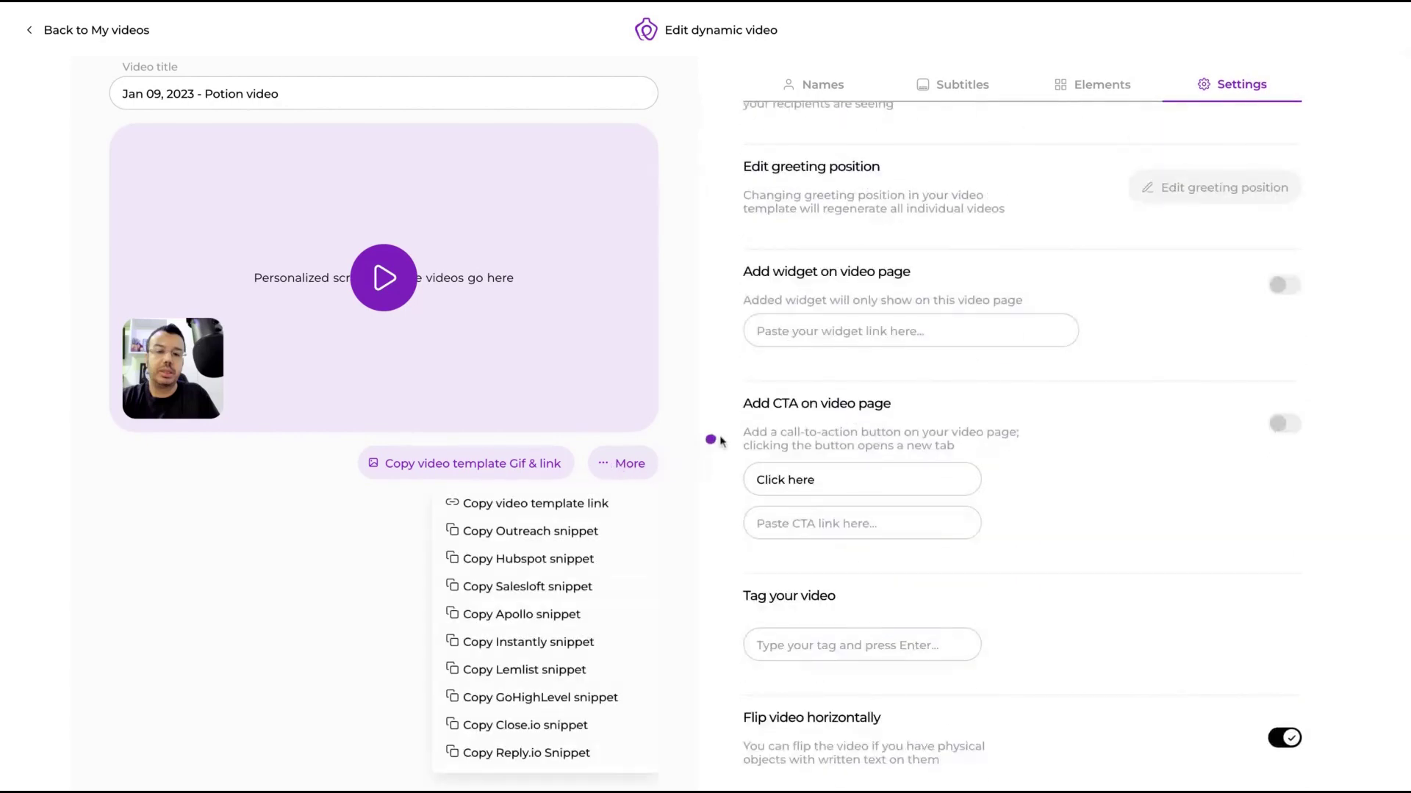
scroll(720, 441, "down", 1)
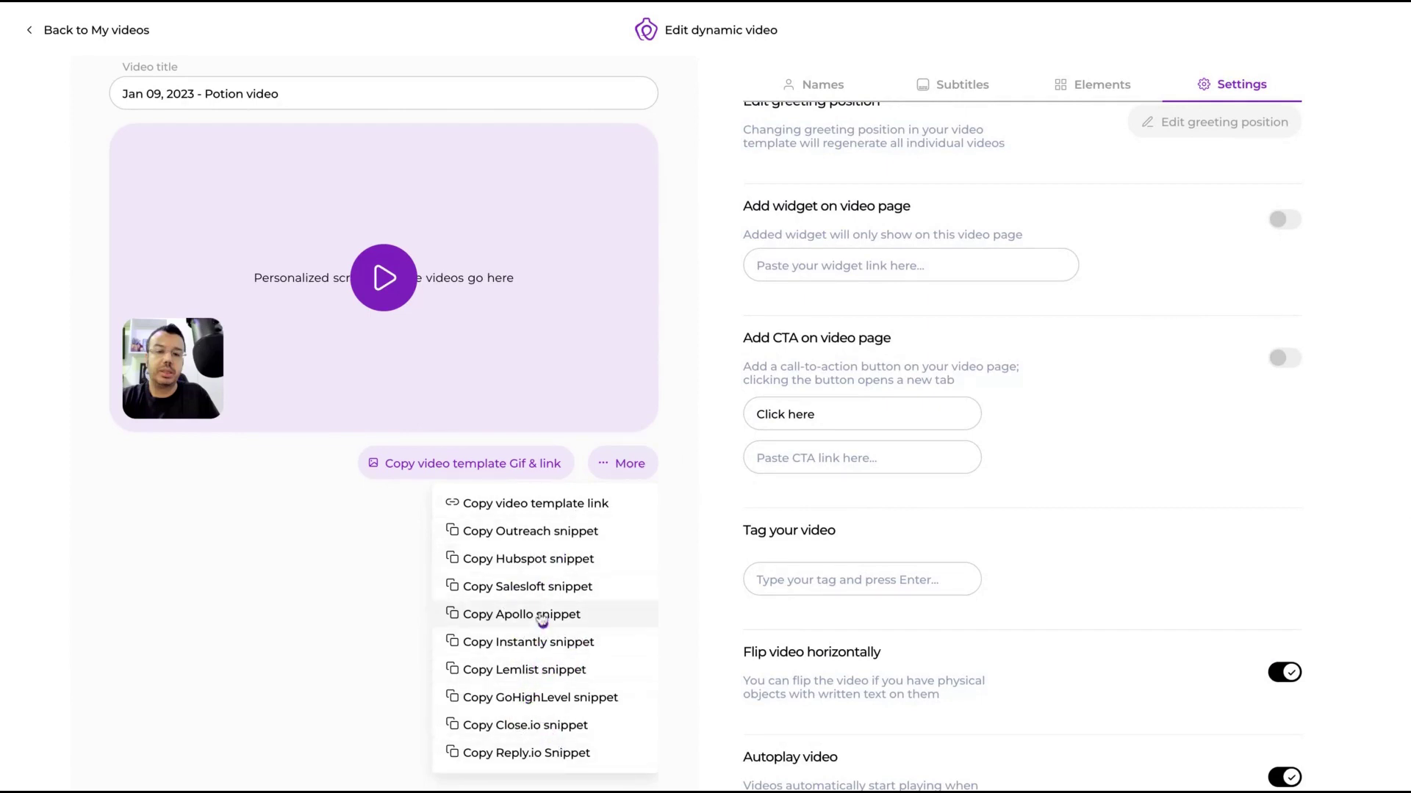
left_click(676, 558)
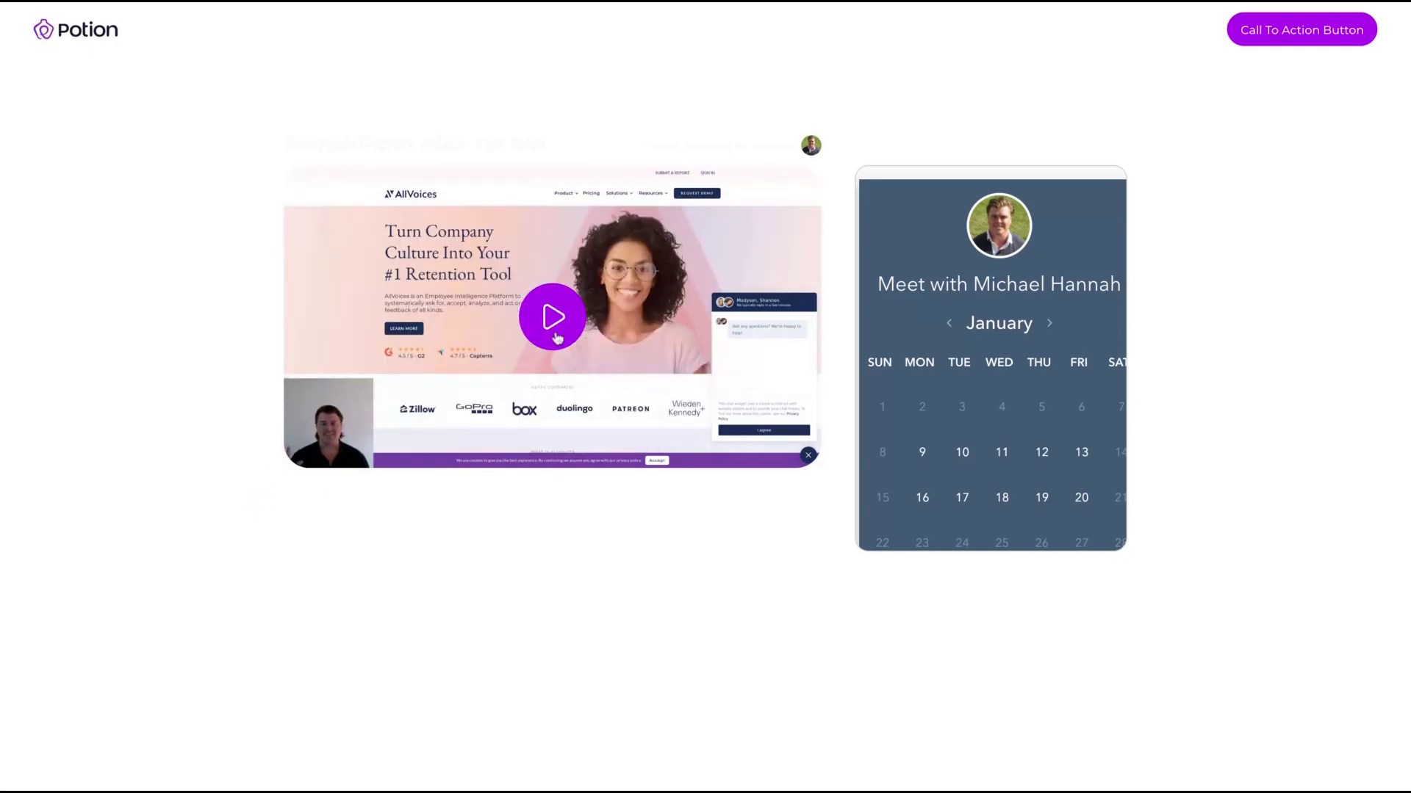
Step: Start playing the personalized video on the preview page
left_click(306, 454)
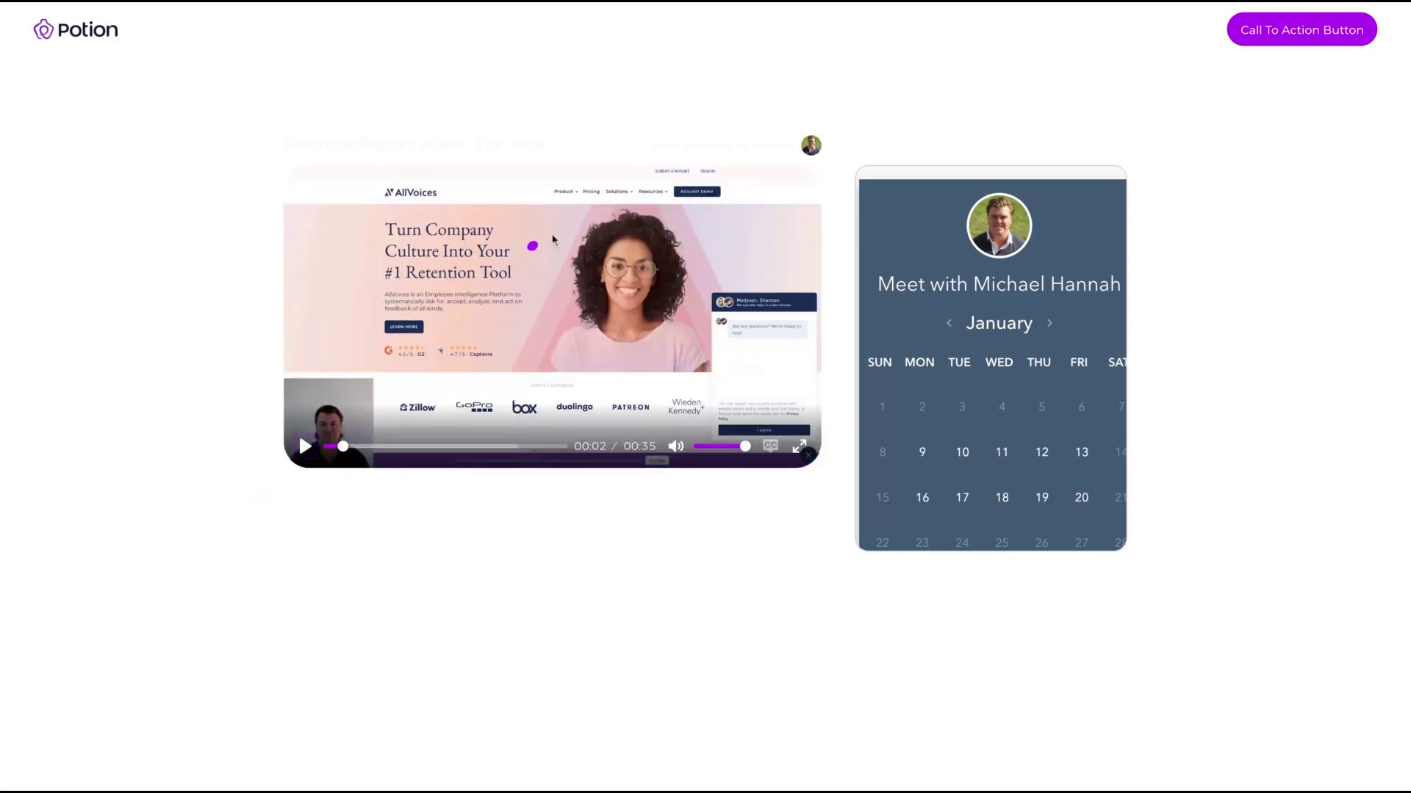